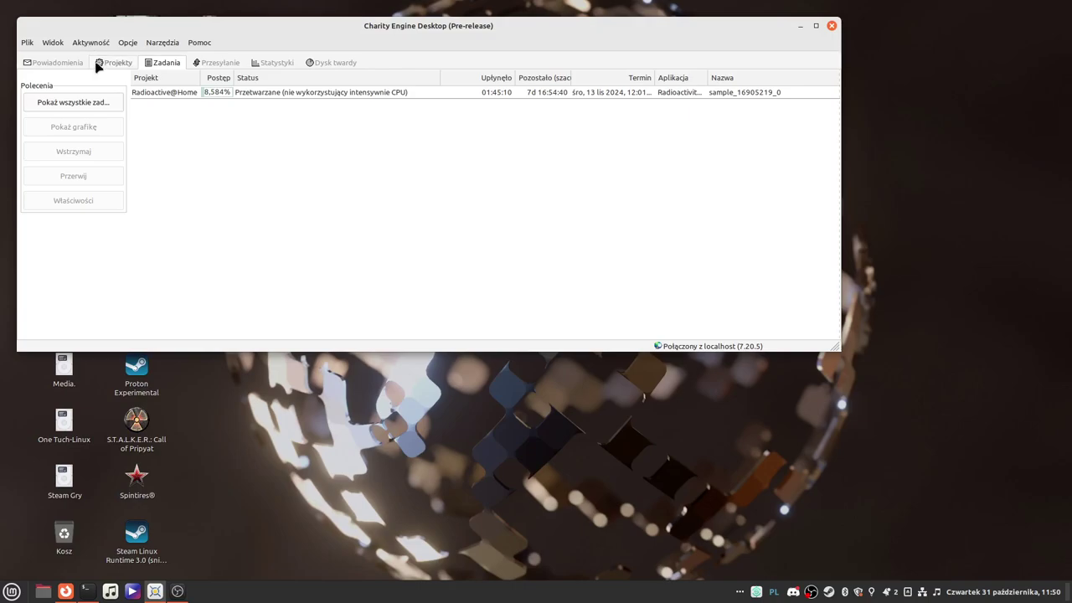
- Review the notices, projects, tasks, transfers, statistics and disk usage views of Charity Engine Desktop, and minimize its window
left_click(57, 63)
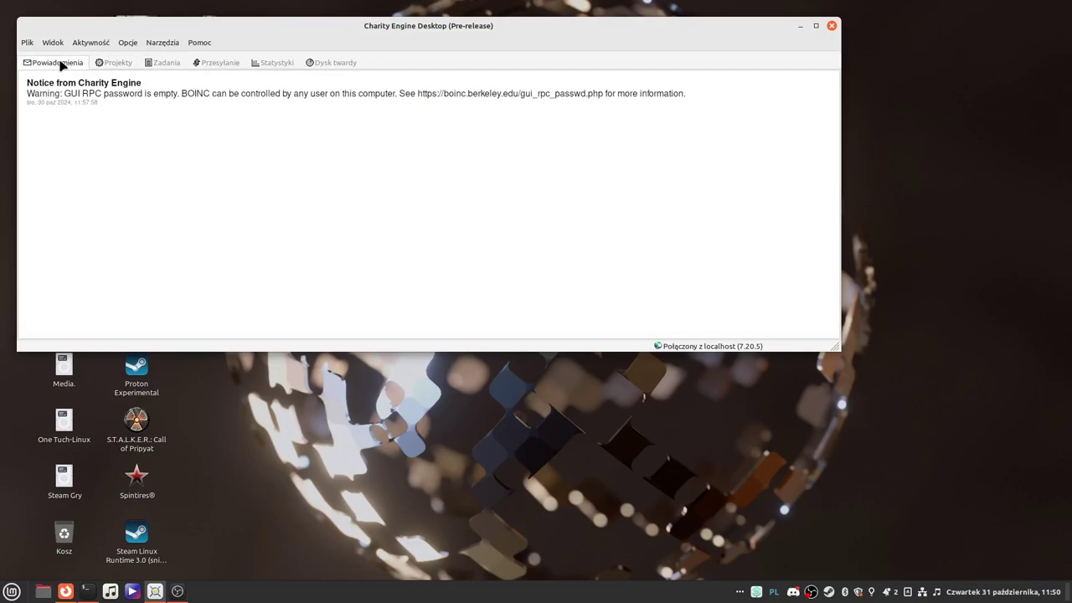
left_click(124, 64)
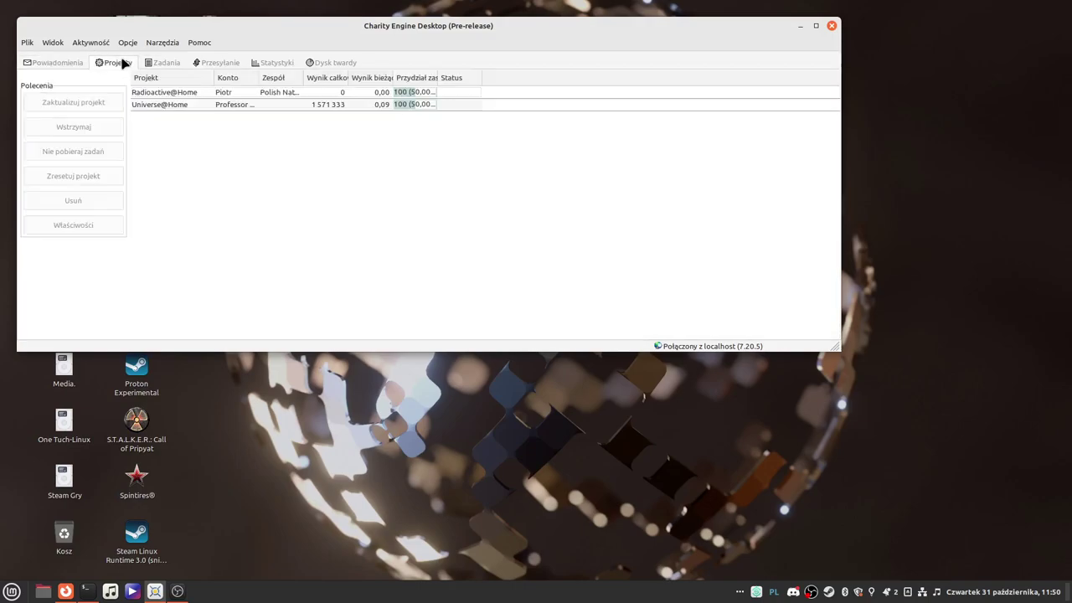
left_click(165, 65)
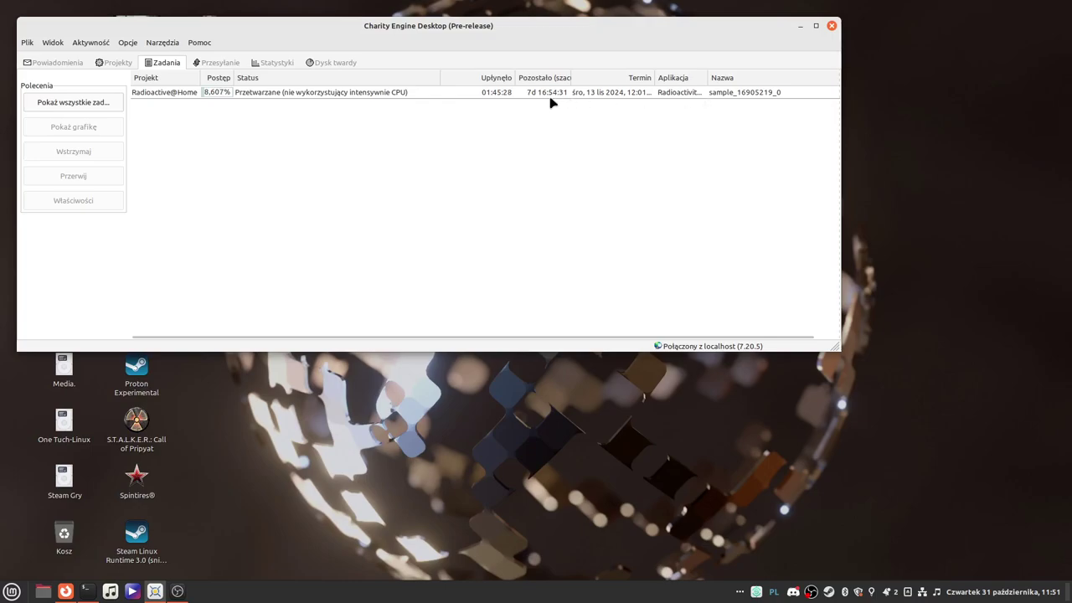
left_click(219, 62)
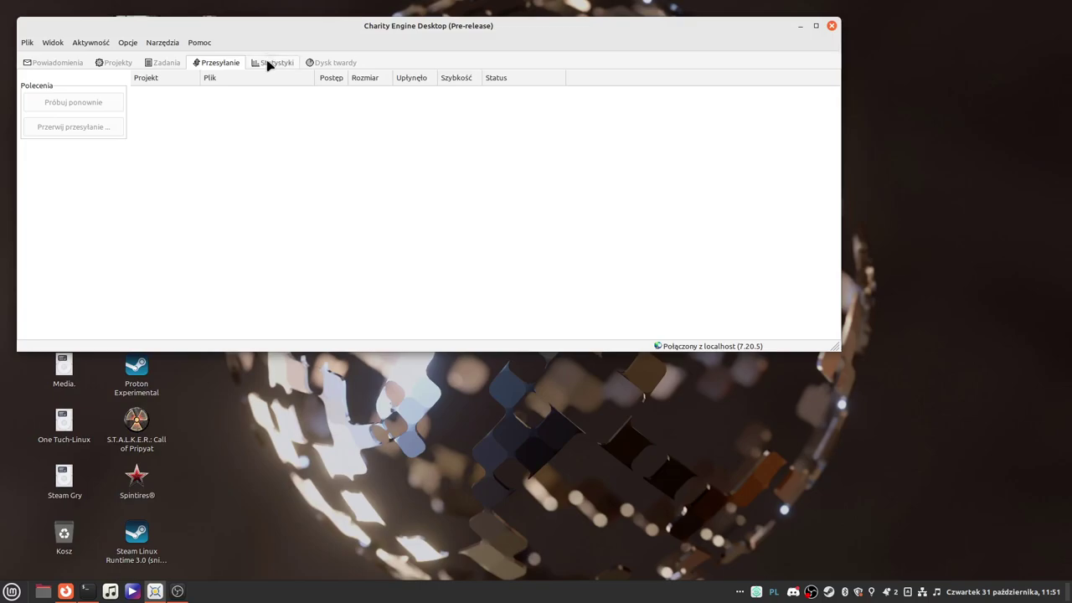
left_click(269, 64)
left_click(340, 63)
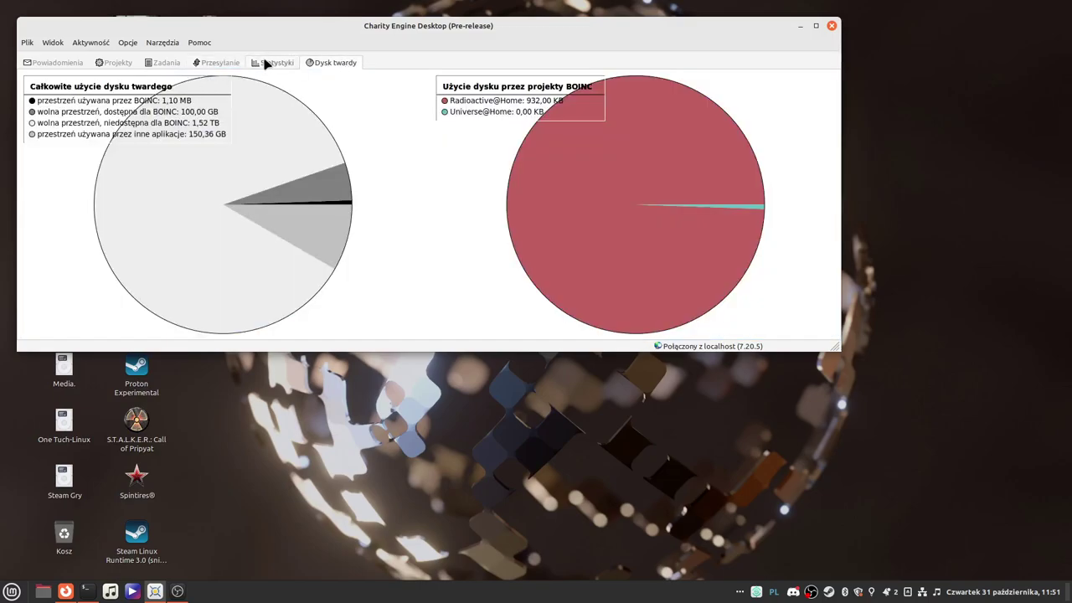
left_click(799, 25)
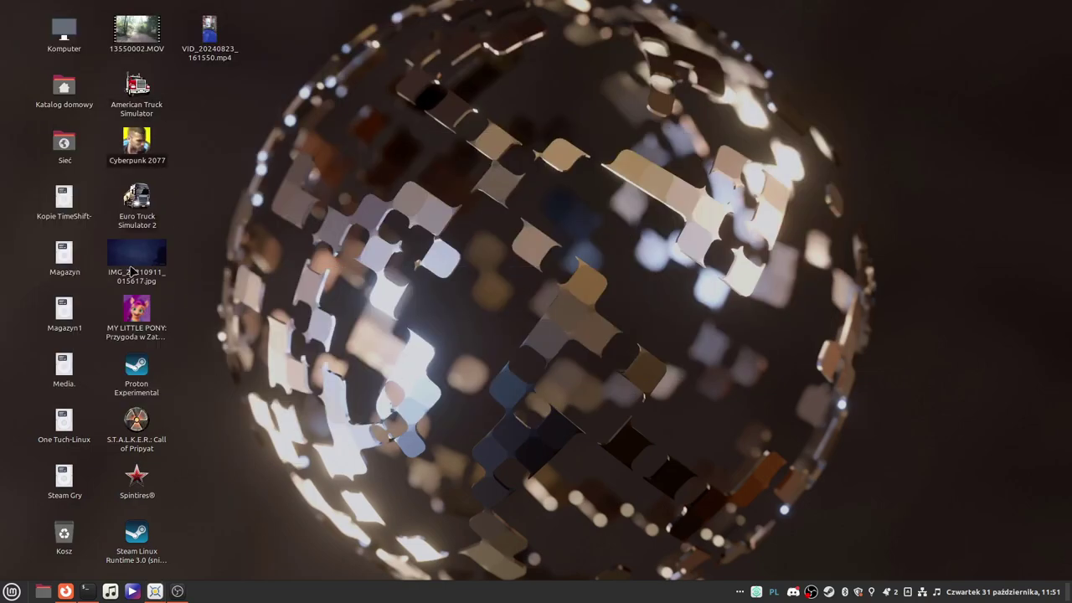
- Switch to Firefox, load google.pl in place of the YouTube video and accept all cookies
left_click(69, 591)
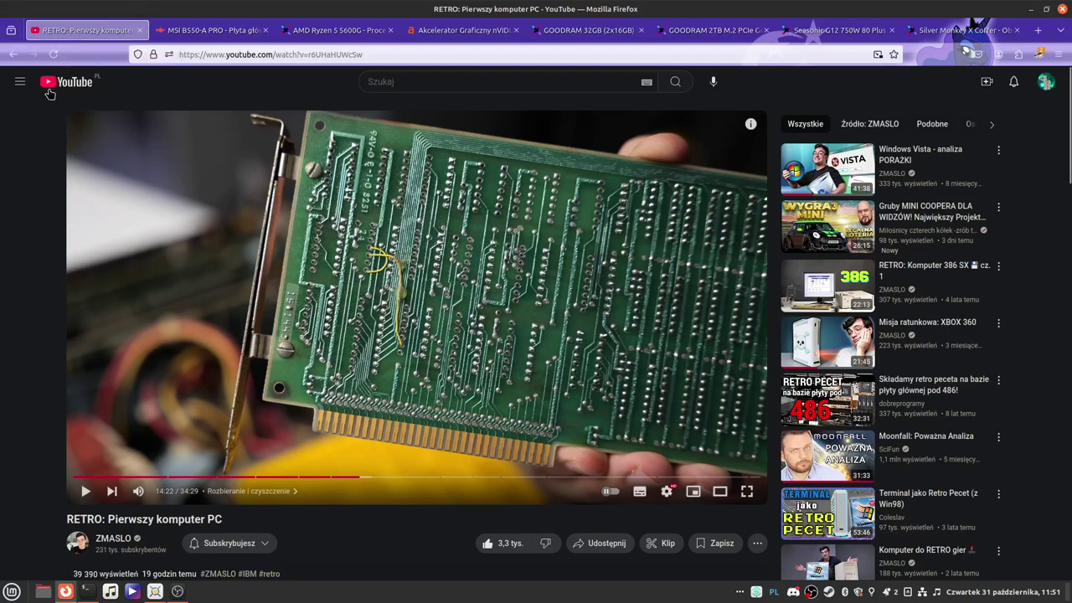
left_click(407, 55)
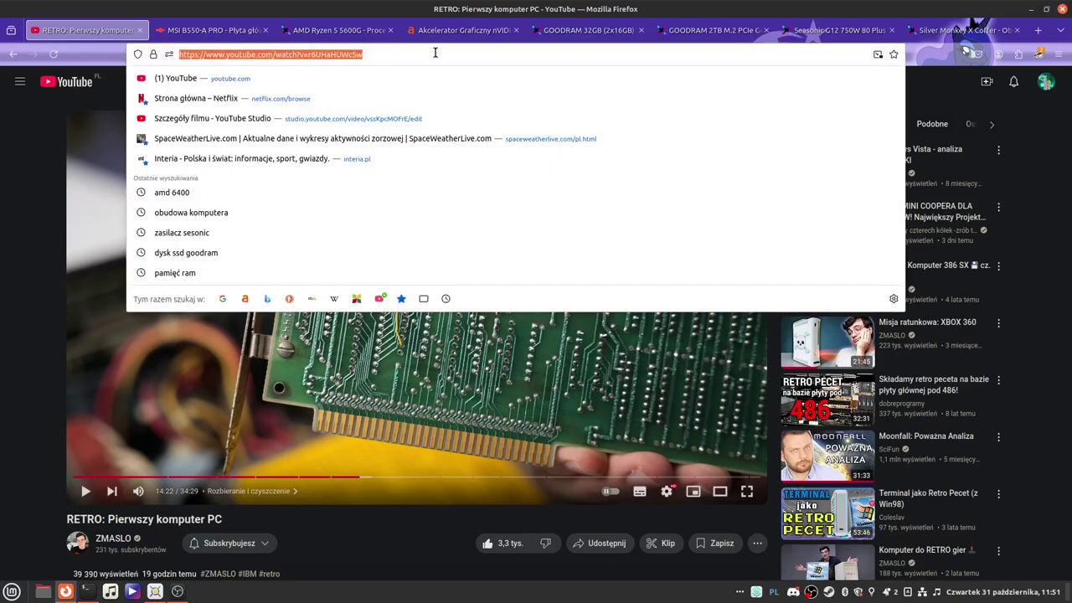
type("google.pl/")
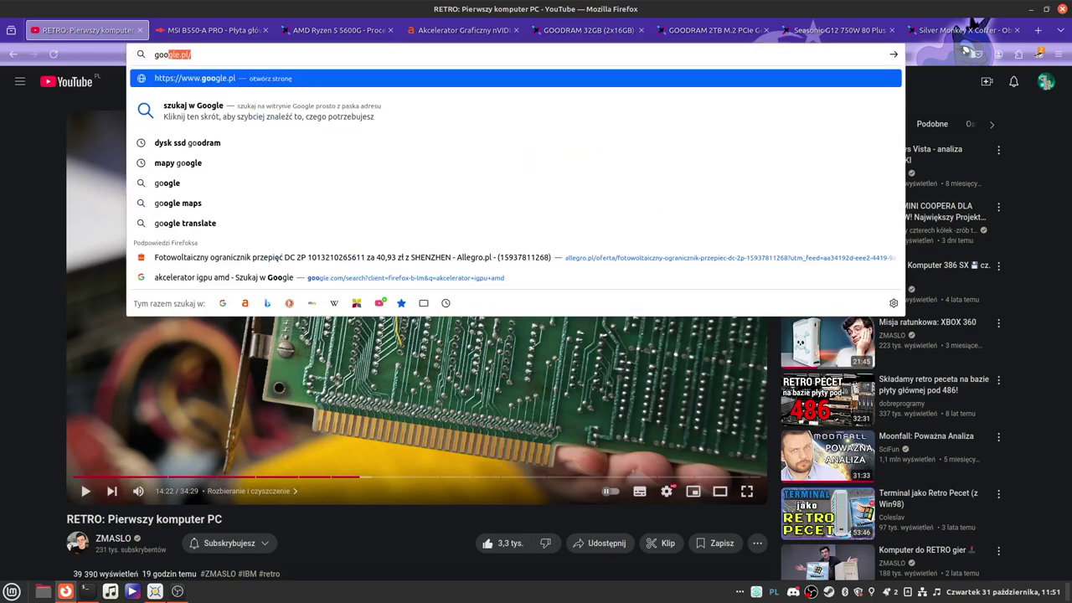
left_click(179, 76)
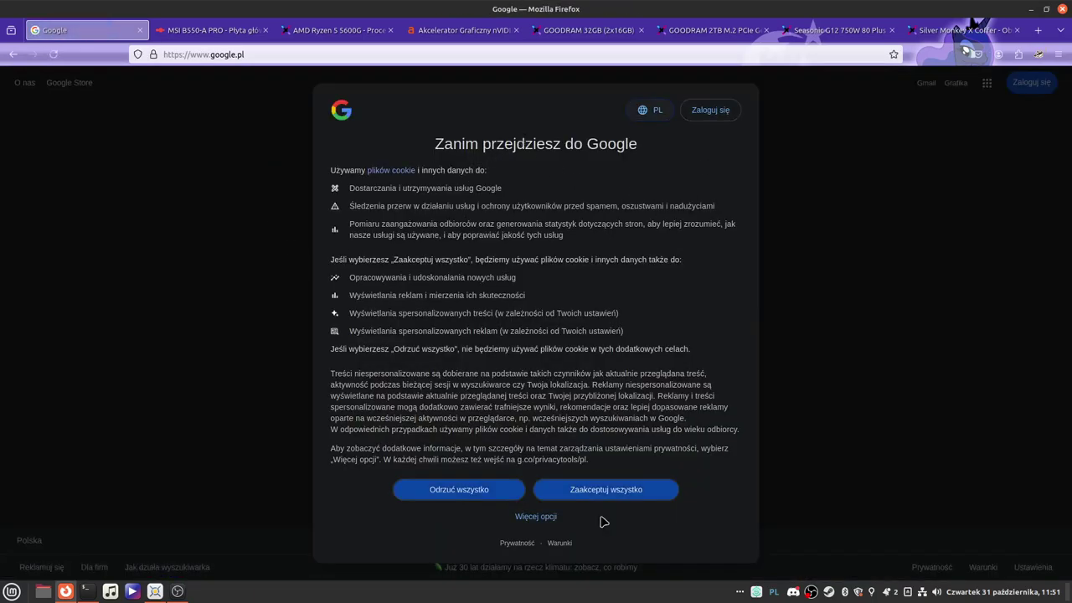
left_click(580, 491)
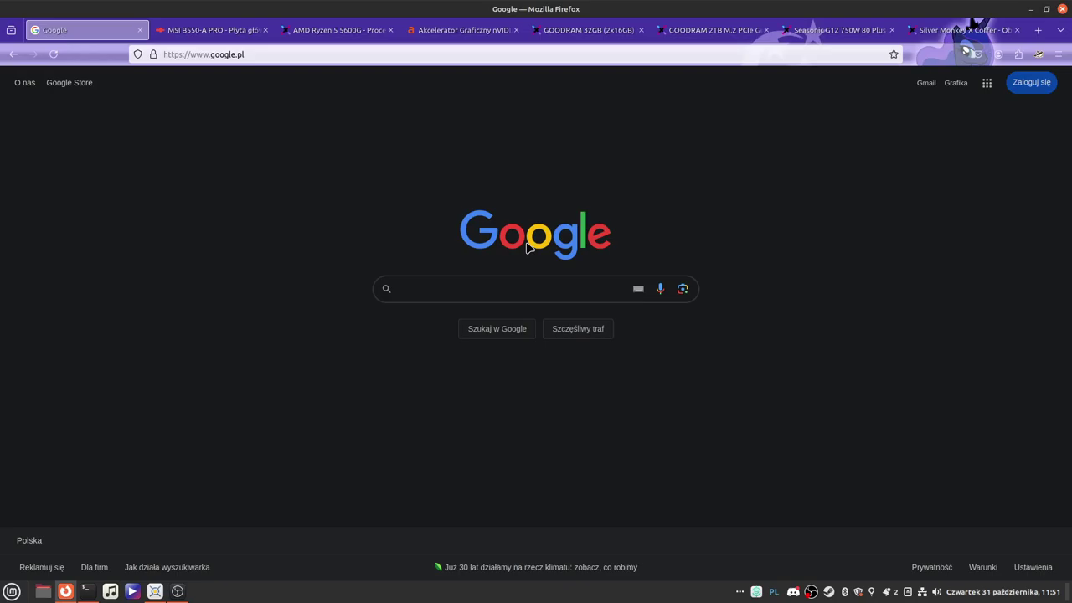
- Search Google for "boinc"
left_click(422, 288)
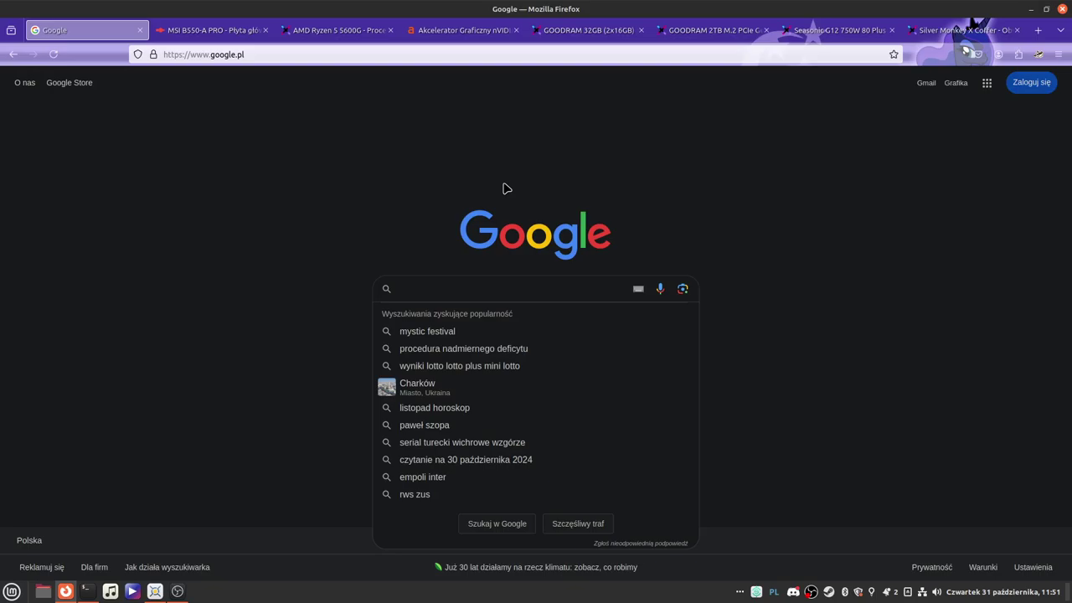
type("bo")
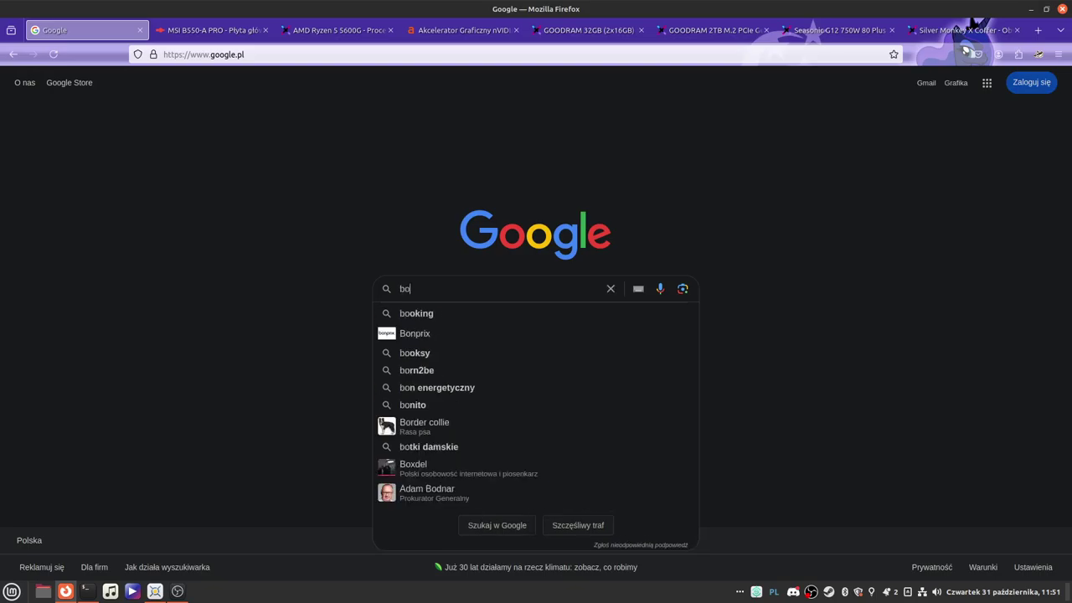
type("inc")
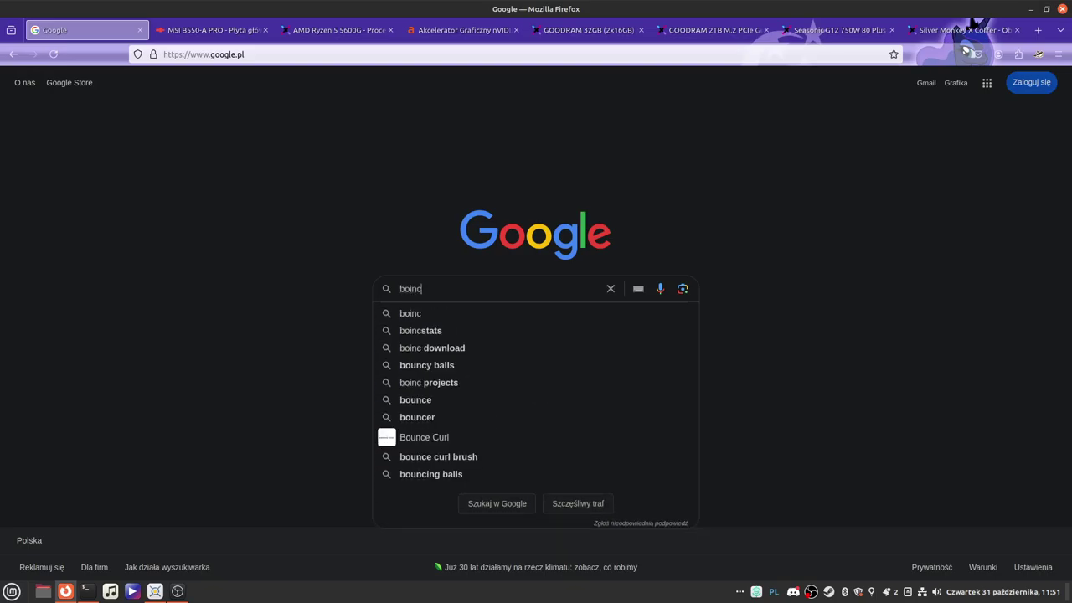
left_click(432, 315)
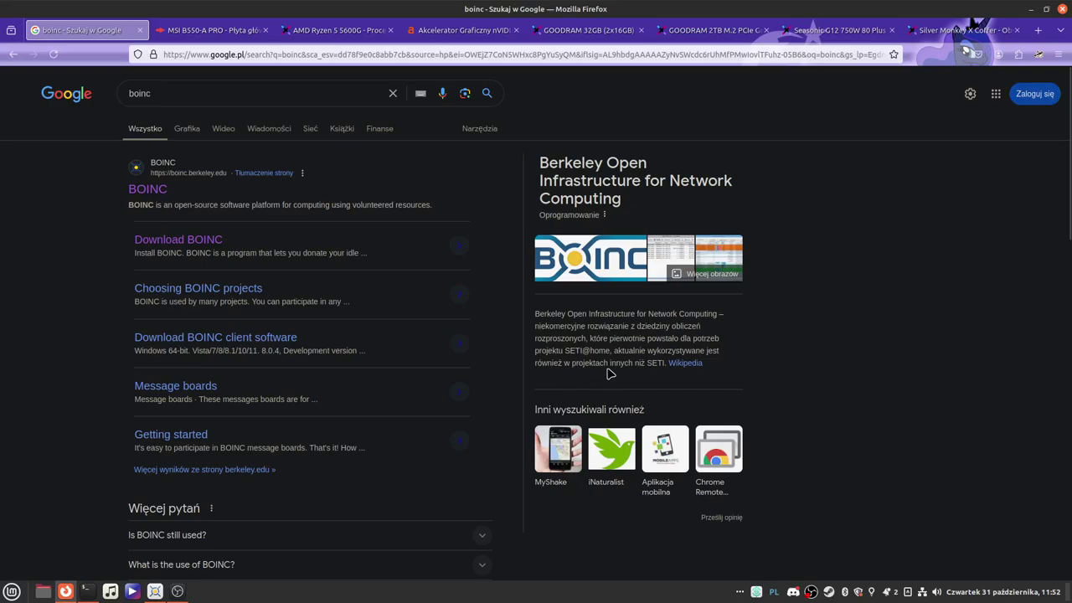
- Open the Polish Wikipedia article on BOINC from the search results and read its introduction and operating principles
left_click(687, 365)
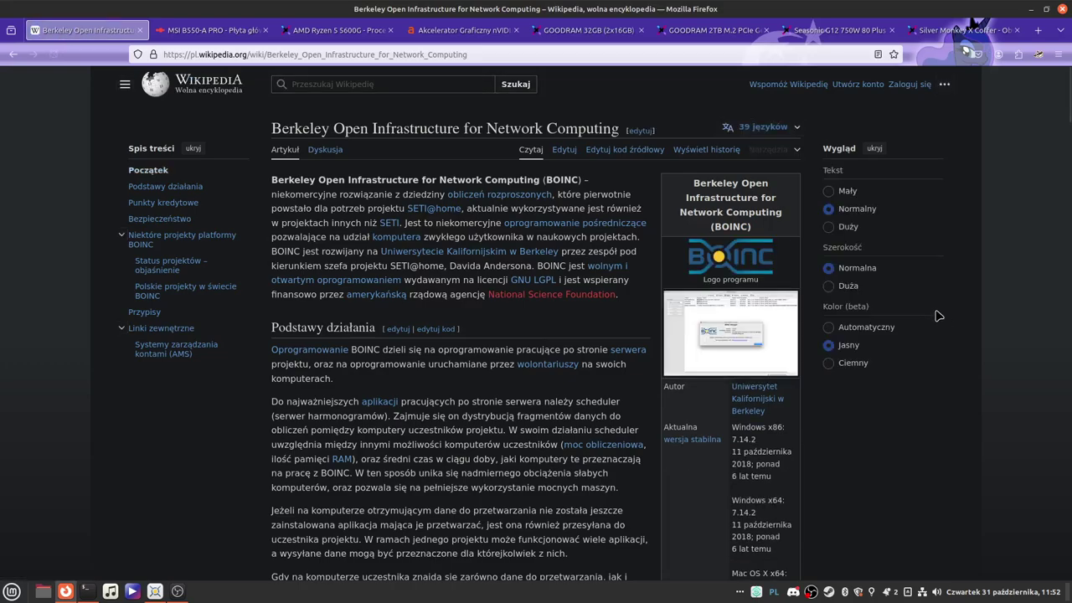
mouse_move(394, 231)
scroll(395, 233, "down", 1)
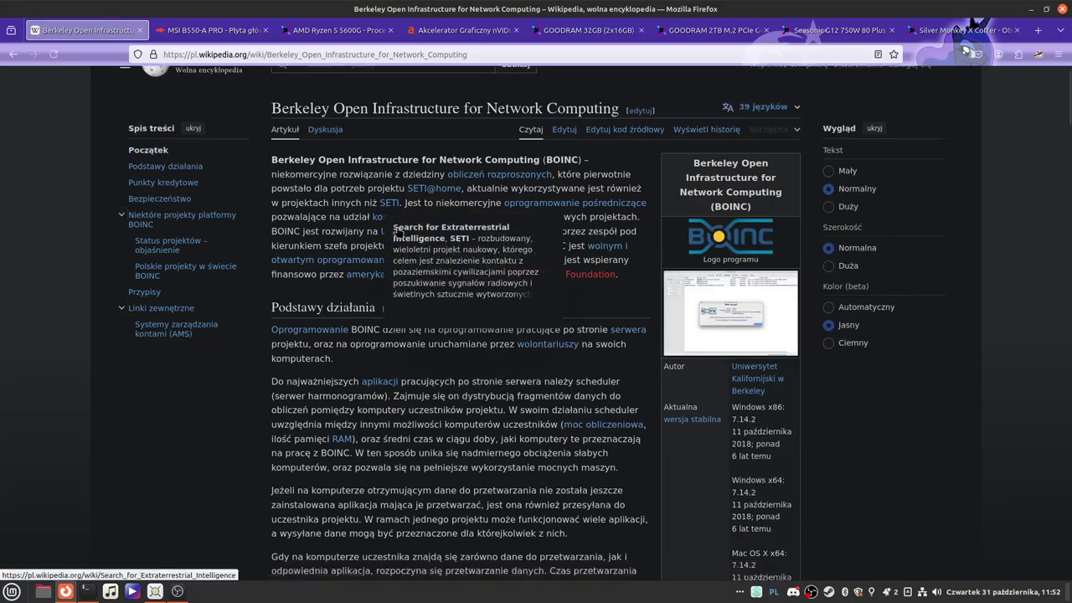
scroll(397, 233, "down", 2)
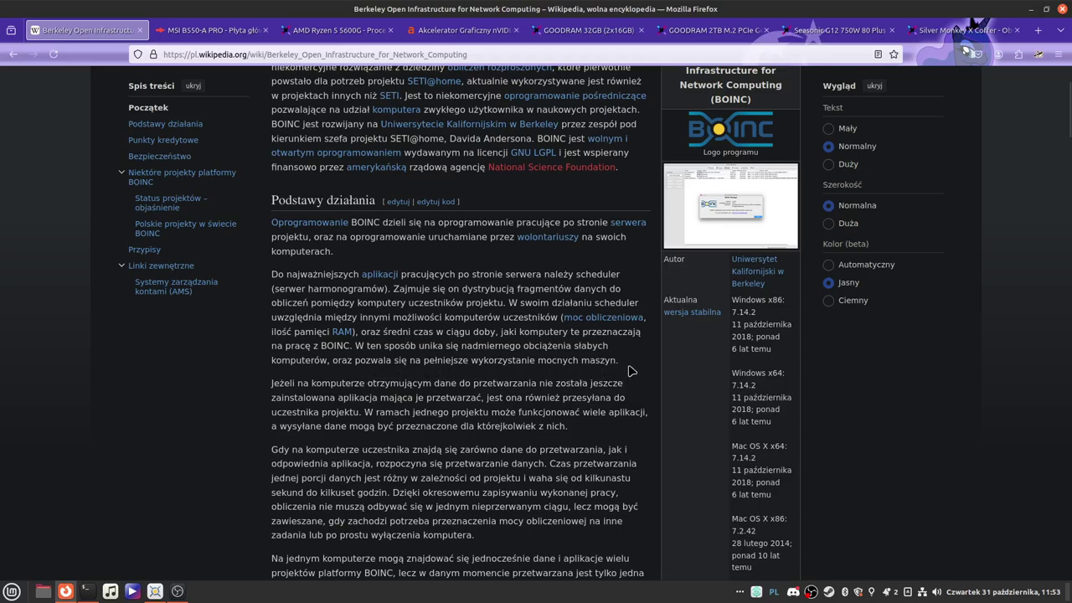
scroll(631, 370, "down", 10)
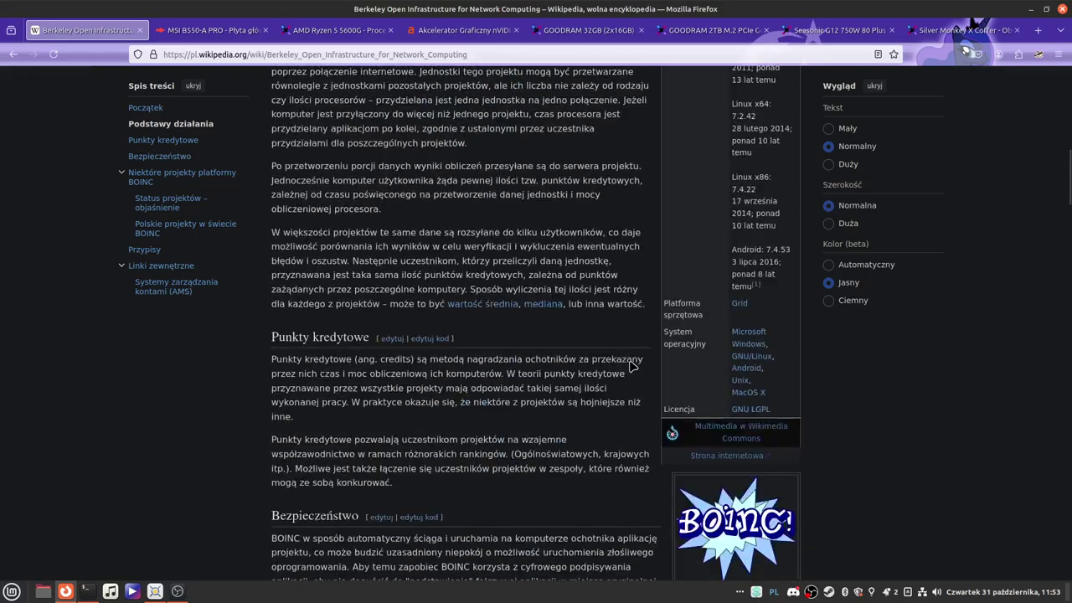
scroll(631, 366, "down", 4)
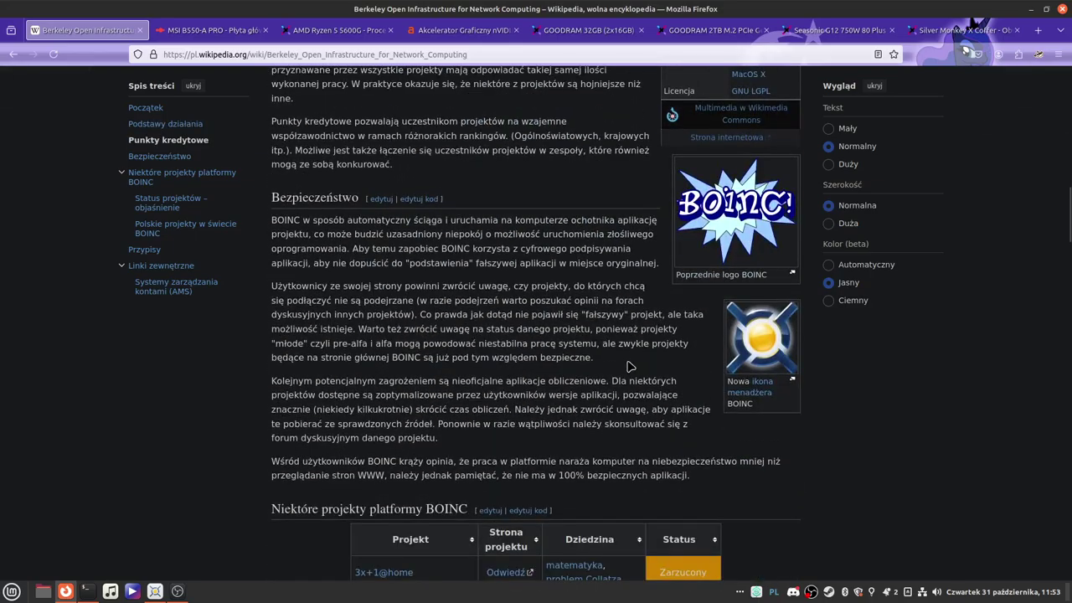
scroll(630, 366, "up", 8)
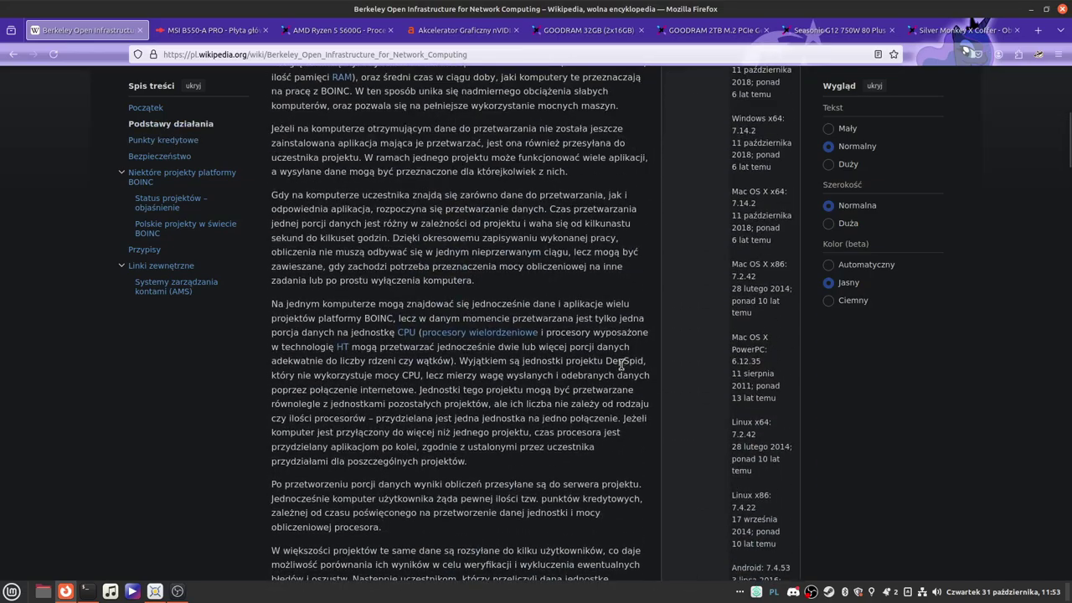
scroll(621, 367, "up", 3)
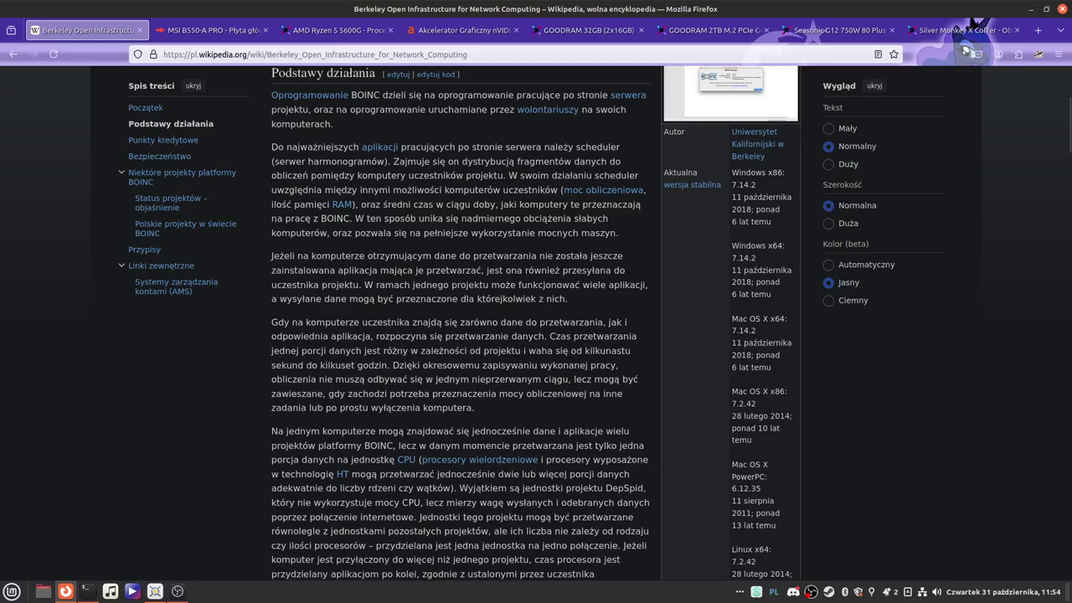
- Switch to Charity Engine Desktop, check the status of the Radioactive@Home task and minimize the window
left_click(154, 591)
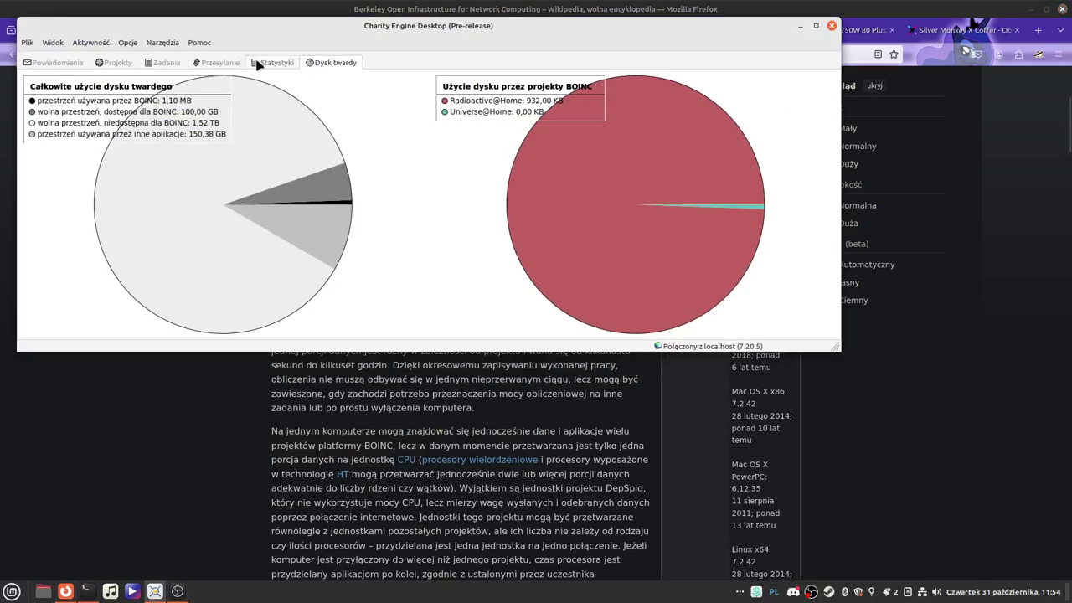
left_click(172, 64)
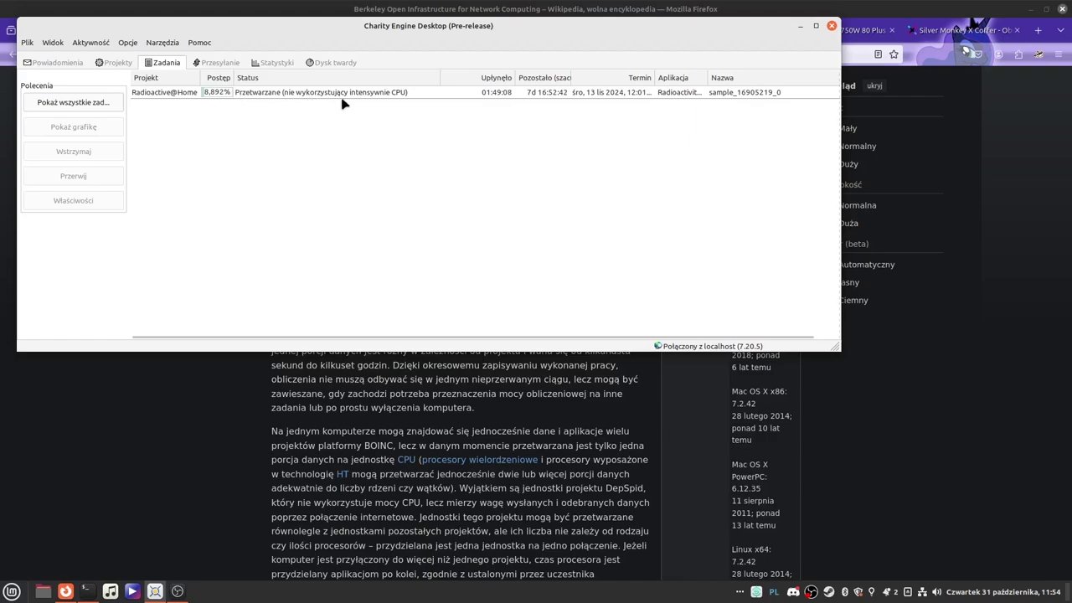
left_click(802, 26)
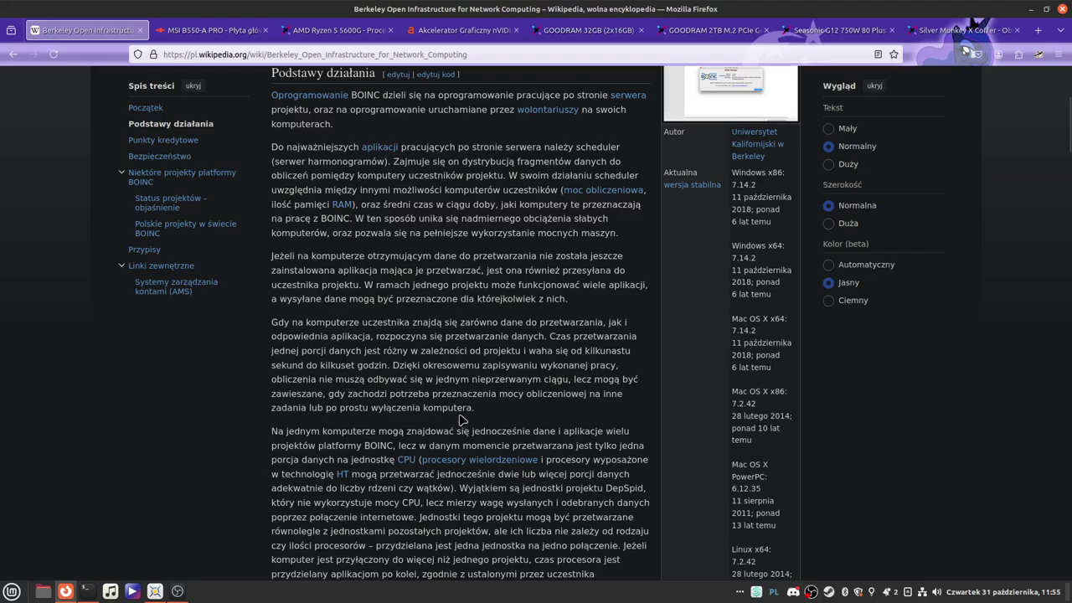
- Examine the BOINC article's sections on task processing, credits, security and the table of projects, and return to its beginning
scroll(552, 416, "down", 4)
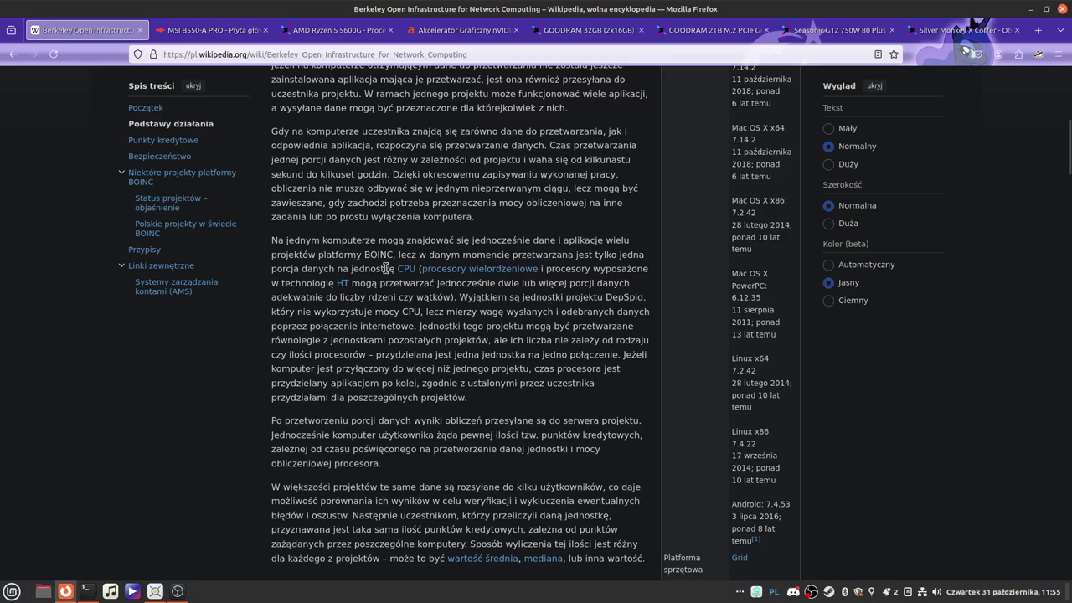
mouse_move(436, 266)
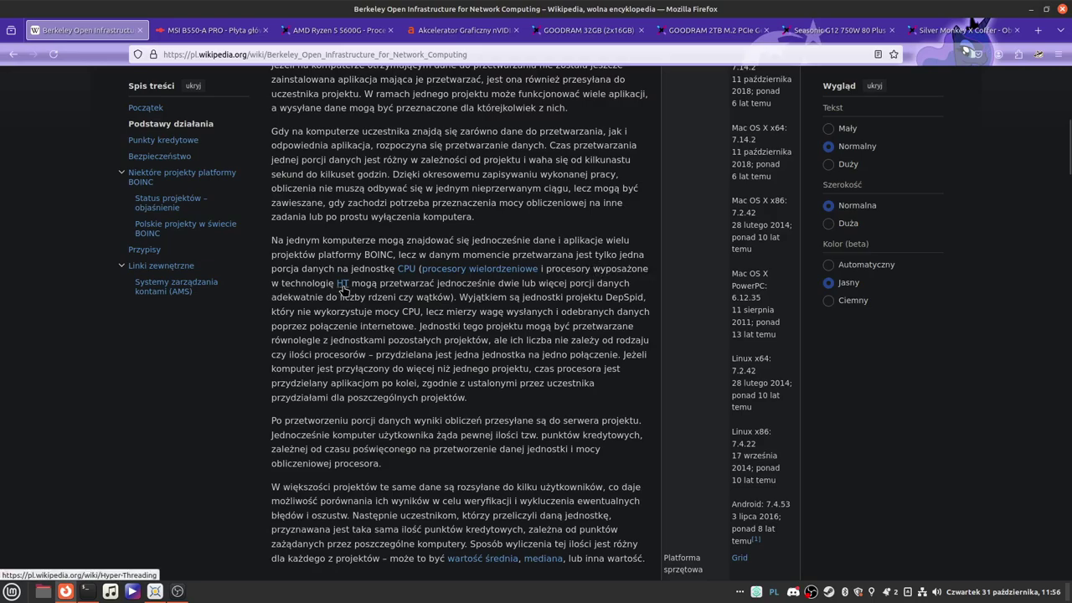
mouse_move(342, 288)
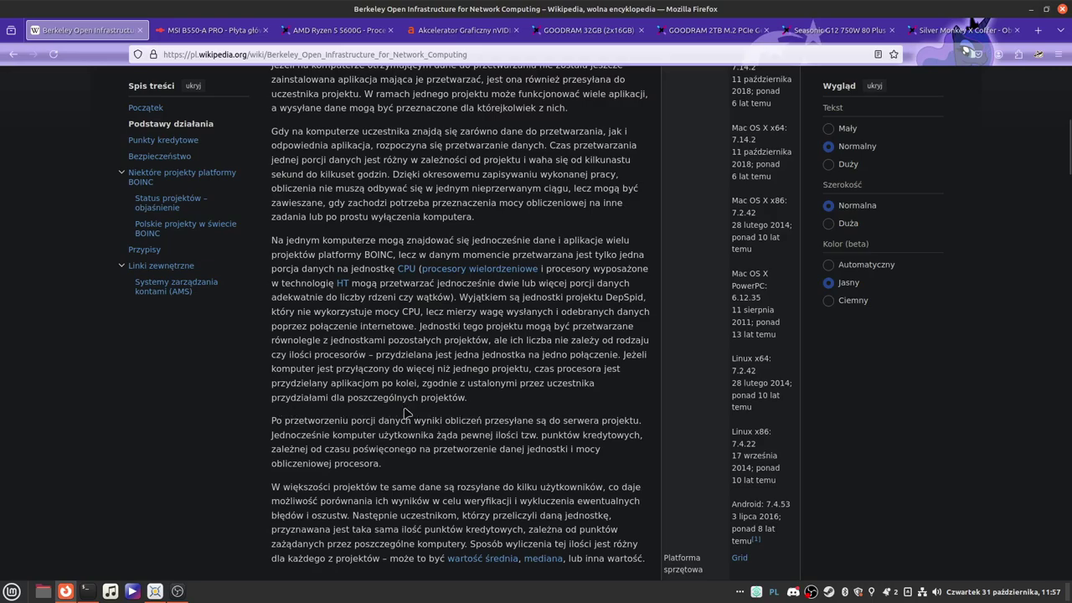
scroll(516, 335, "down", 2)
scroll(515, 335, "down", 10)
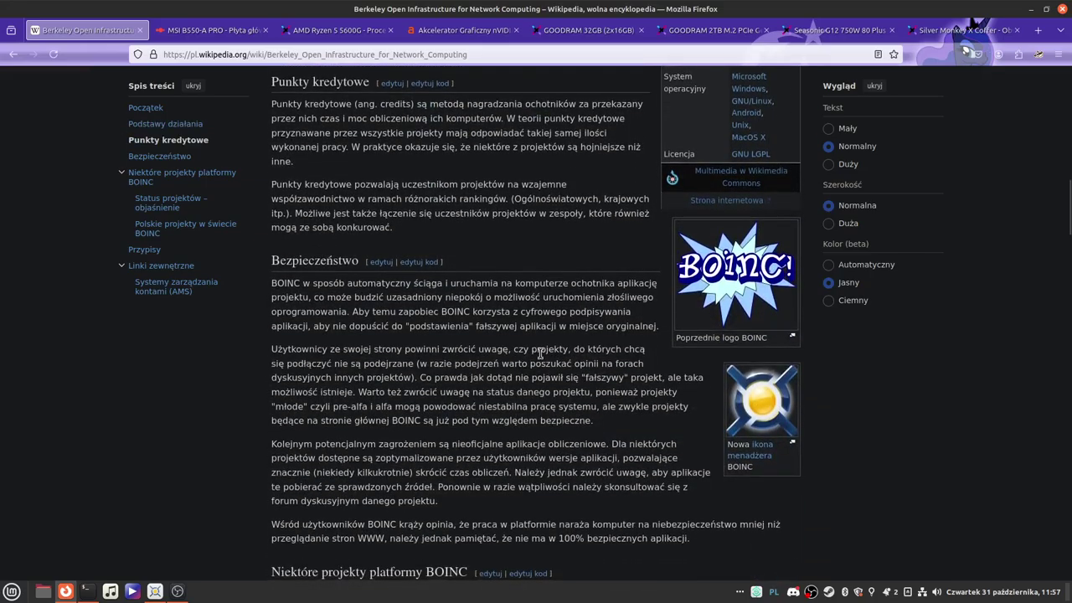
scroll(543, 360, "up", 1)
scroll(547, 351, "down", 20)
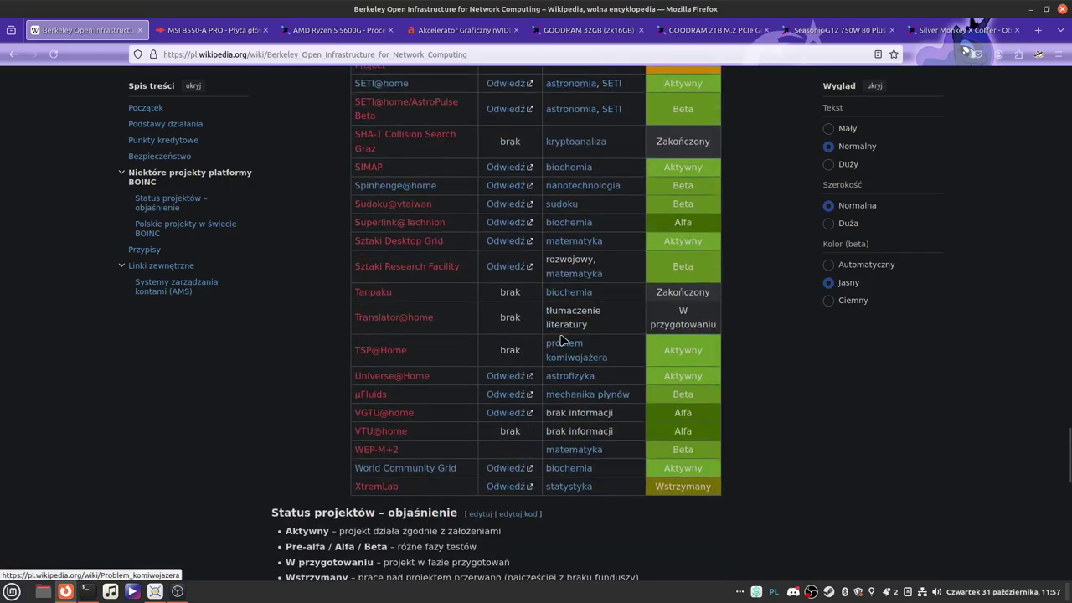
scroll(557, 335, "up", 20)
scroll(534, 253, "up", 10)
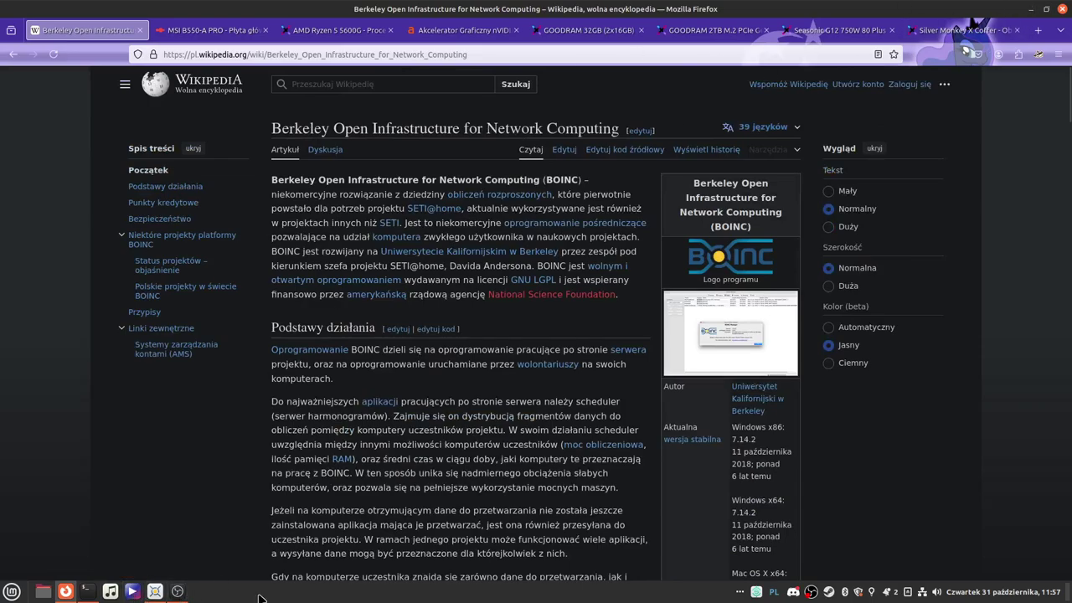
- Switch to Charity Engine Desktop, review the computing, network, disk and memory, and daily schedule preferences, close them without saving and minimize the window
left_click(155, 591)
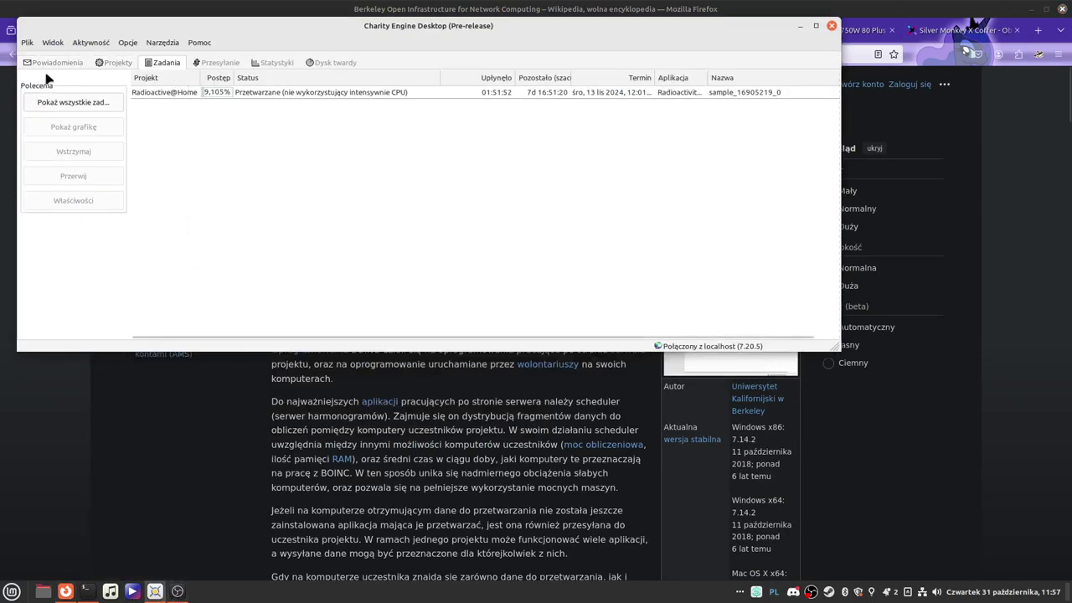
left_click(125, 42)
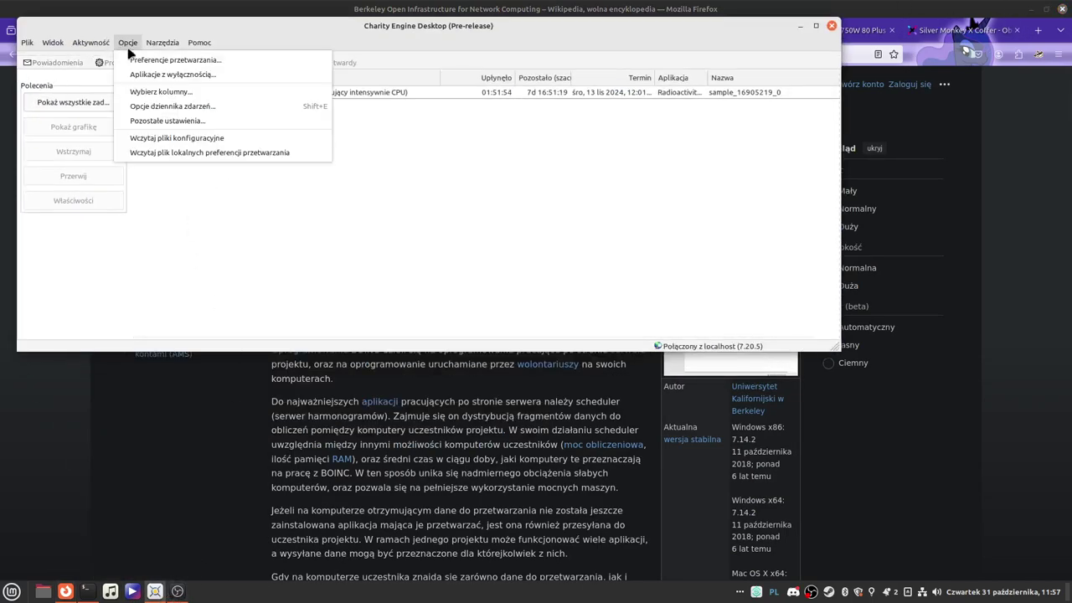
left_click(174, 61)
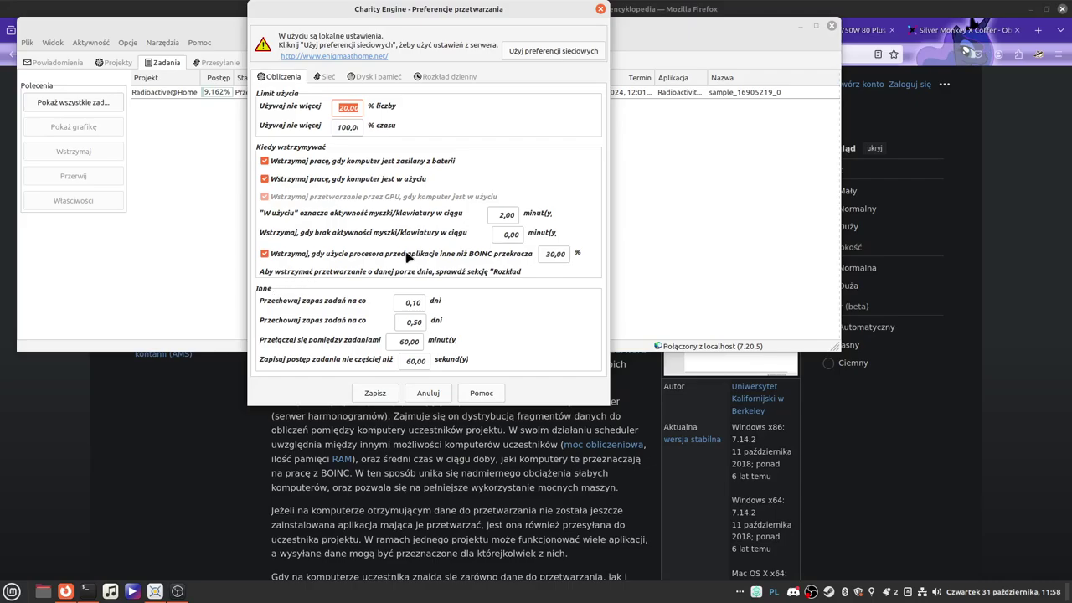
left_click(325, 81)
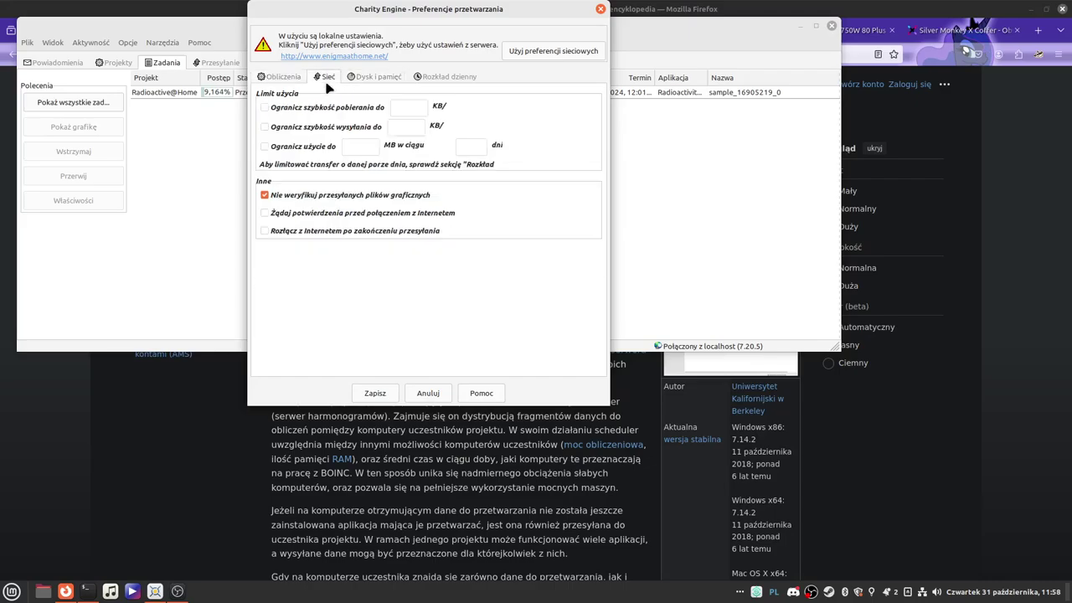
left_click(357, 77)
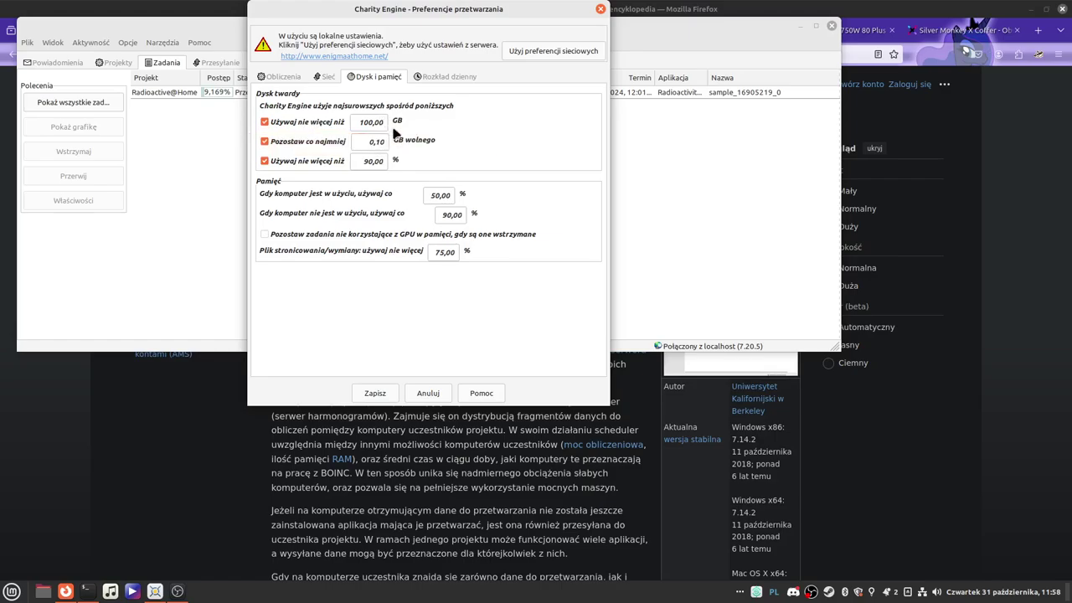
left_click(445, 80)
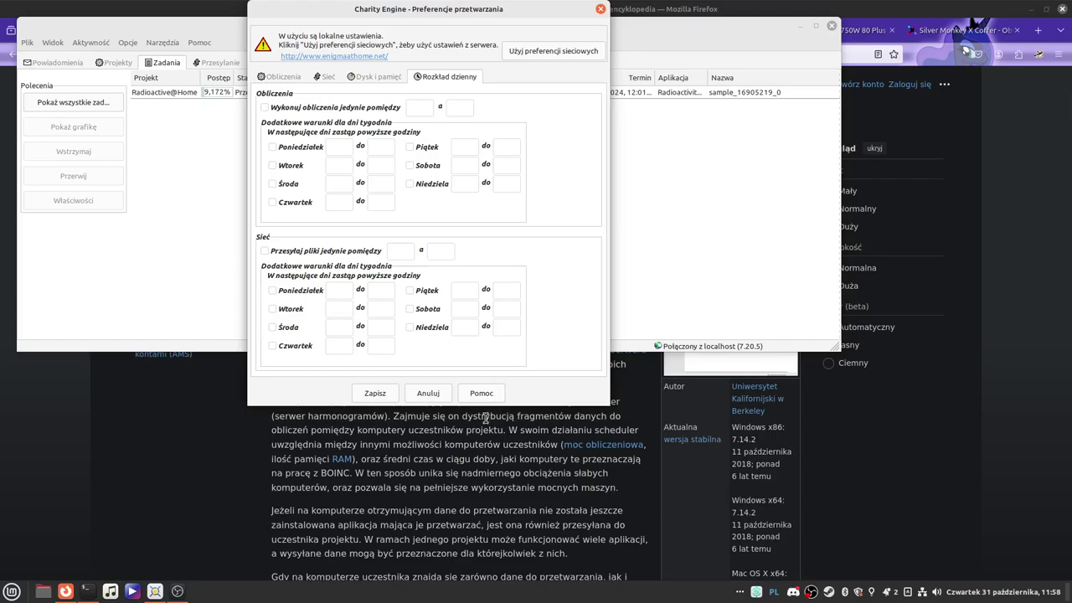
left_click(427, 393)
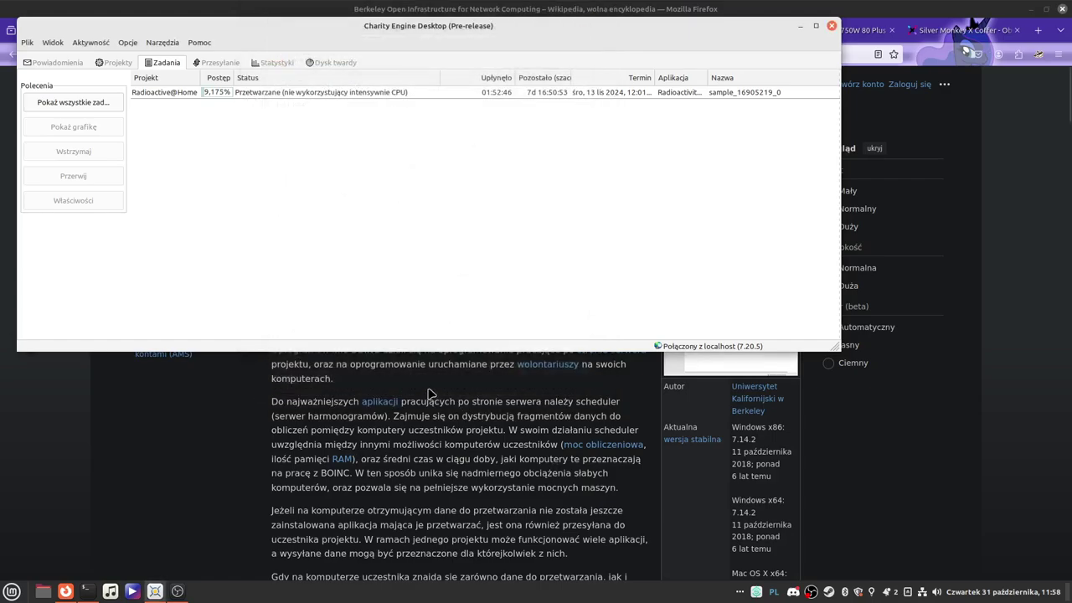
left_click(800, 26)
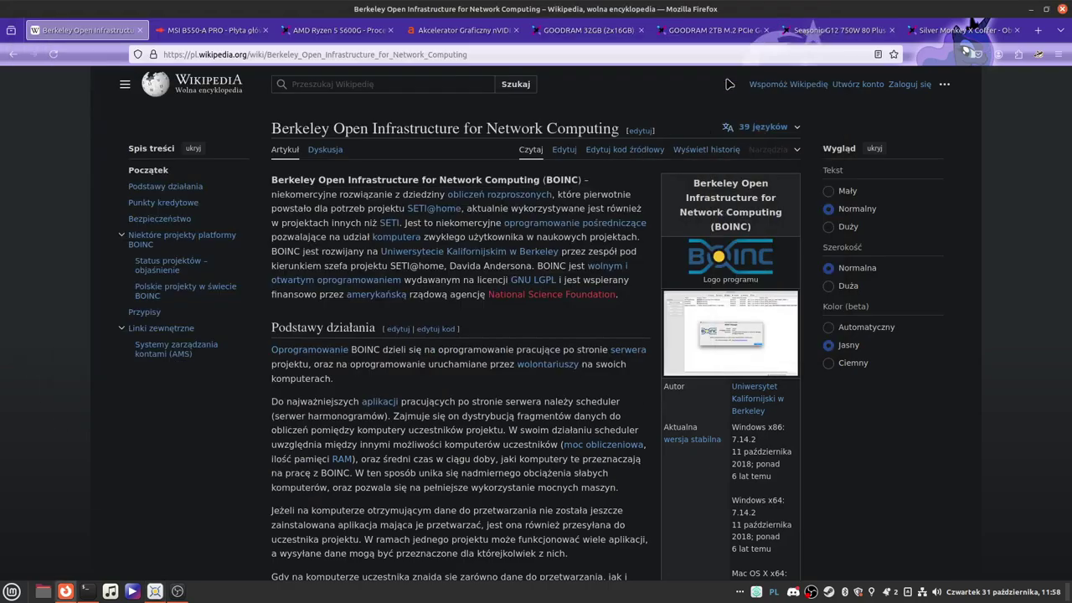
- View the MSI B550-A PRO motherboard page on Morele and examine its product photo, key parameters and price
mouse_move(156, 34)
left_click(222, 30)
scroll(497, 201, "down", 4)
scroll(498, 201, "up", 8)
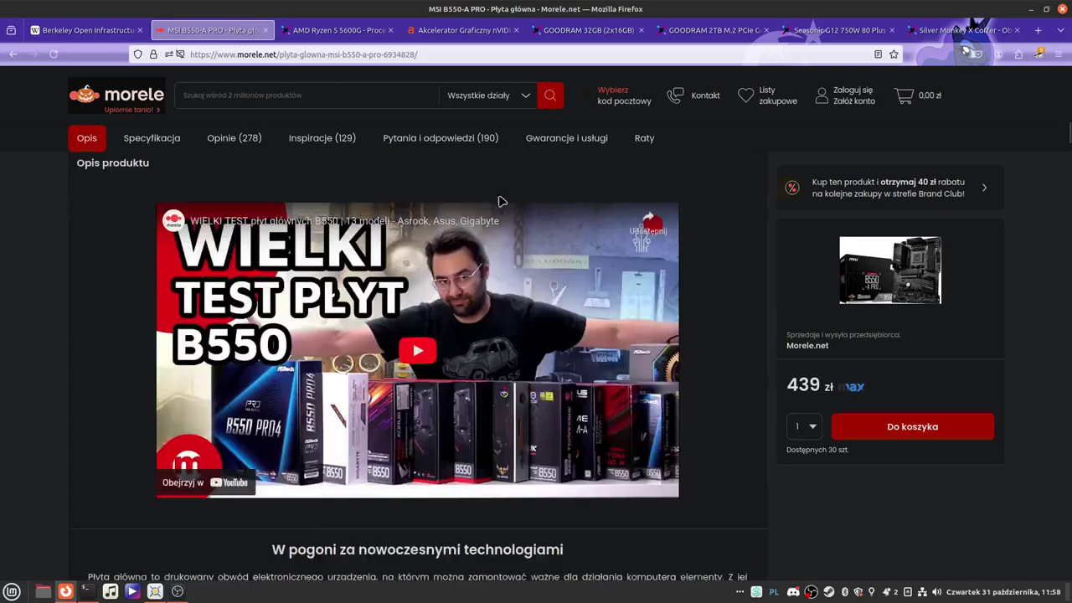
scroll(500, 200, "up", 6)
scroll(313, 194, "down", 2)
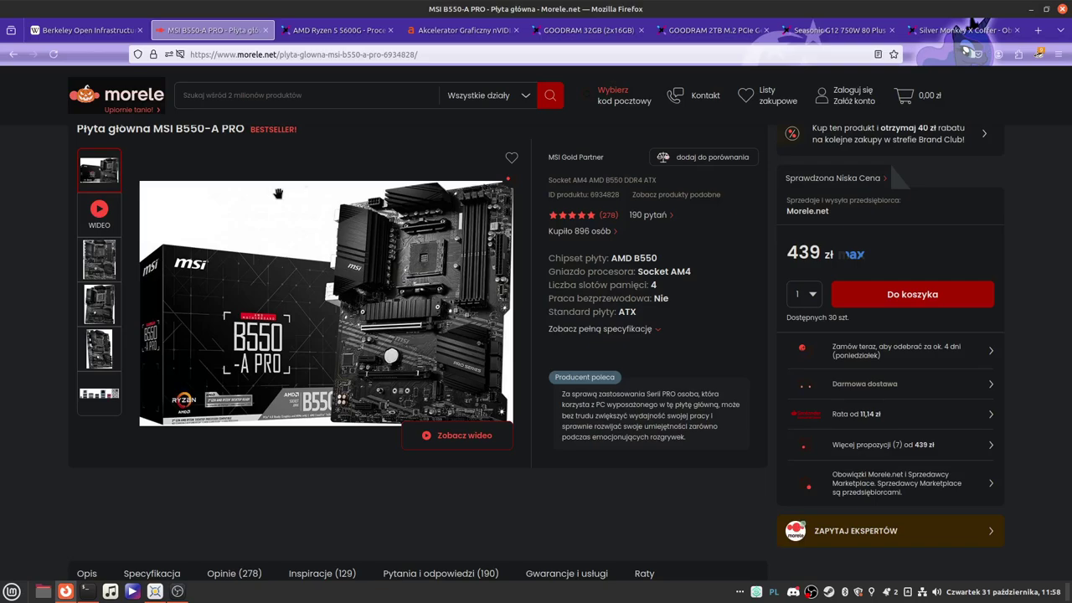
scroll(294, 173, "up", 2)
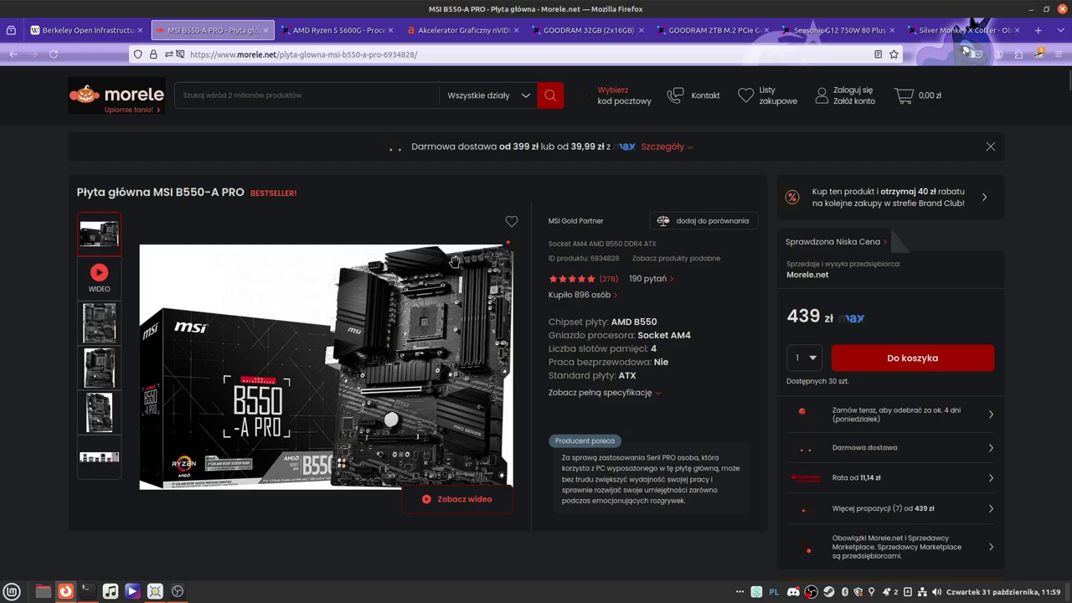
scroll(458, 276, "down", 2)
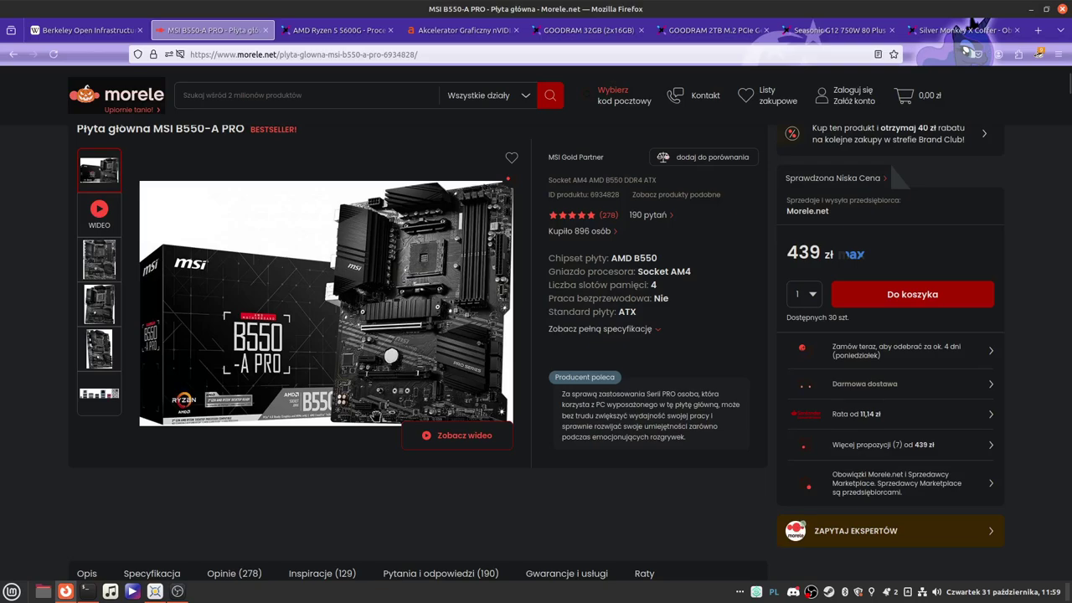
scroll(436, 360, "down", 8)
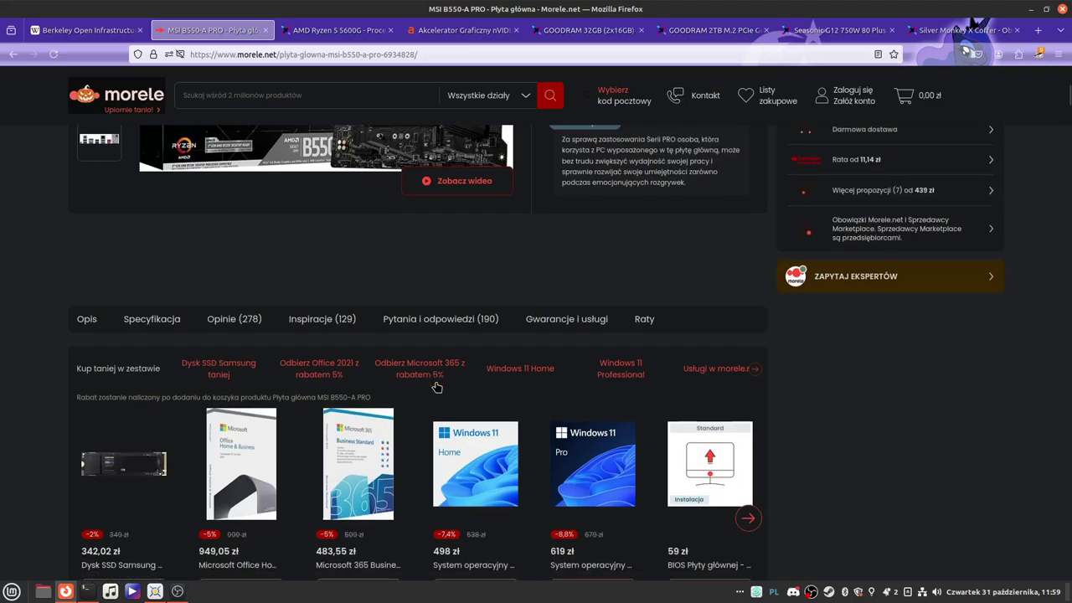
scroll(437, 381, "up", 7)
scroll(435, 377, "up", 1)
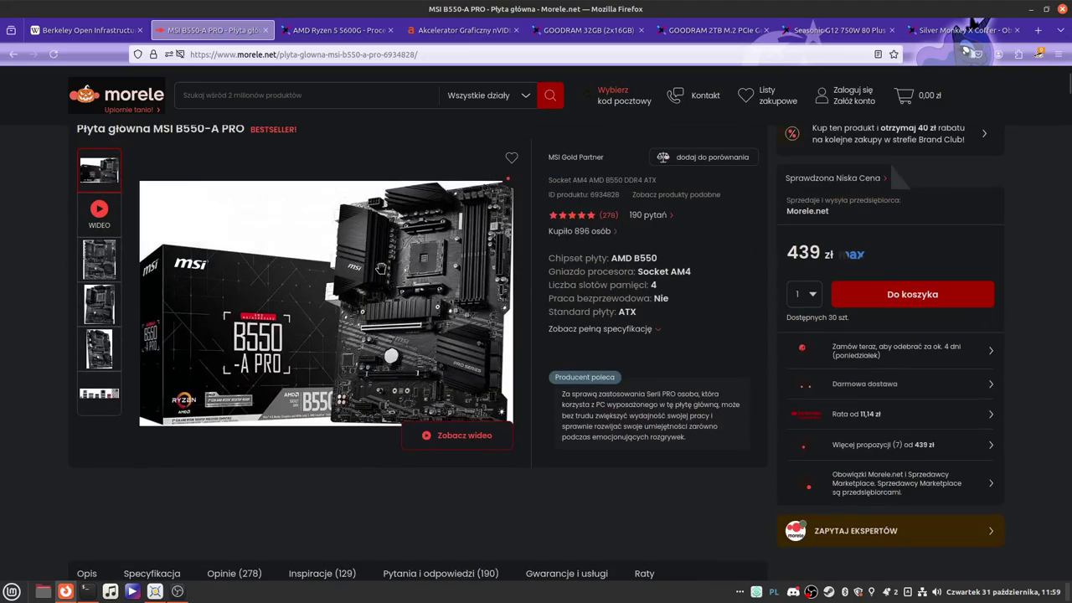
- Read through the MSI B550-A PRO product description and look at its motherboard pictures
scroll(381, 369, "down", 8)
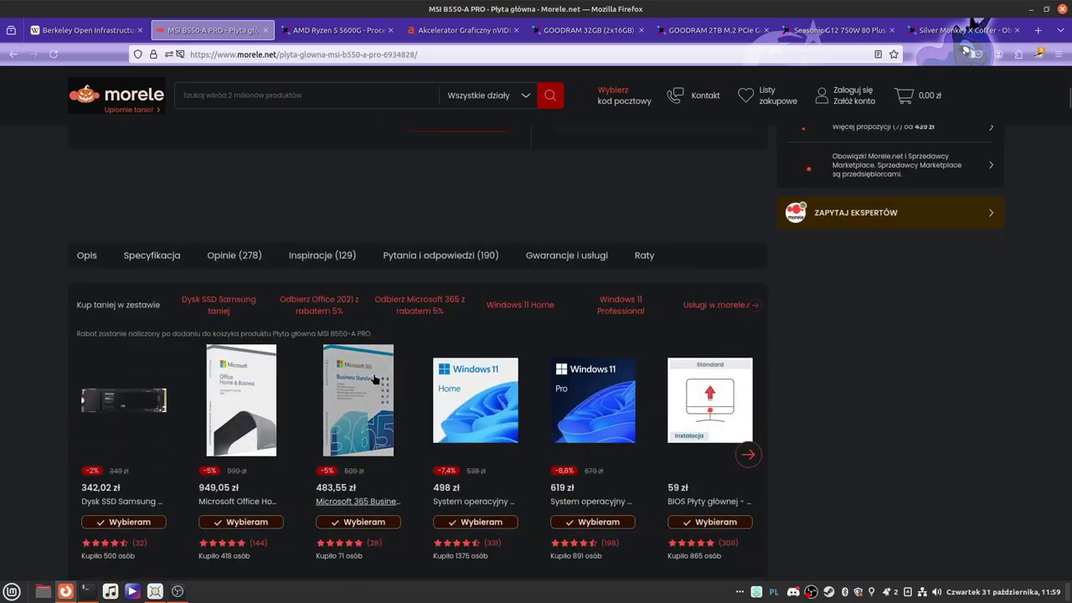
scroll(376, 377, "down", 8)
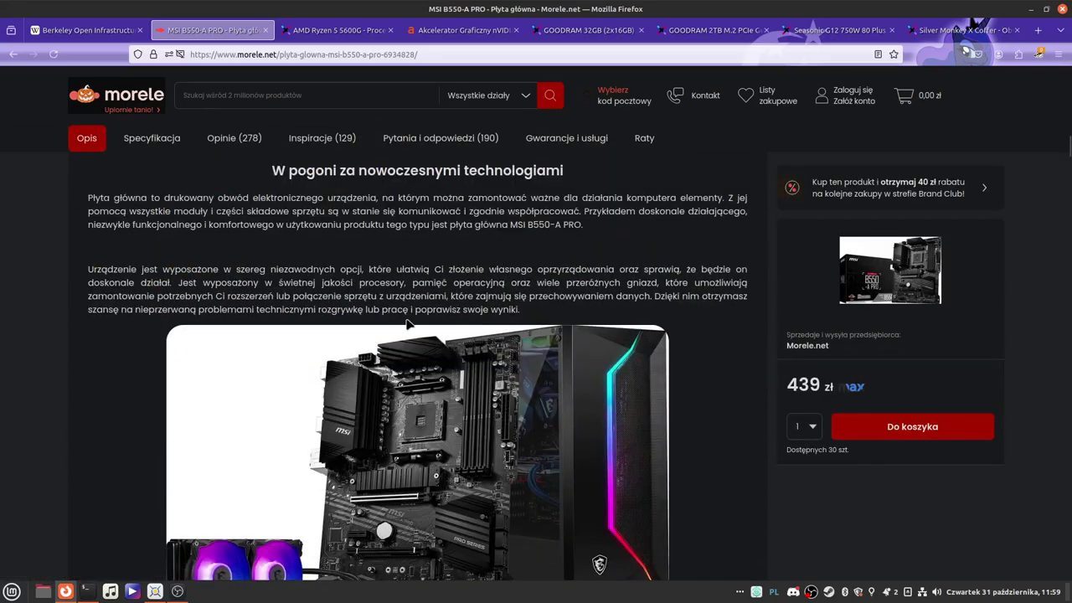
scroll(294, 260, "down", 5)
scroll(314, 259, "up", 3)
scroll(319, 268, "down", 5)
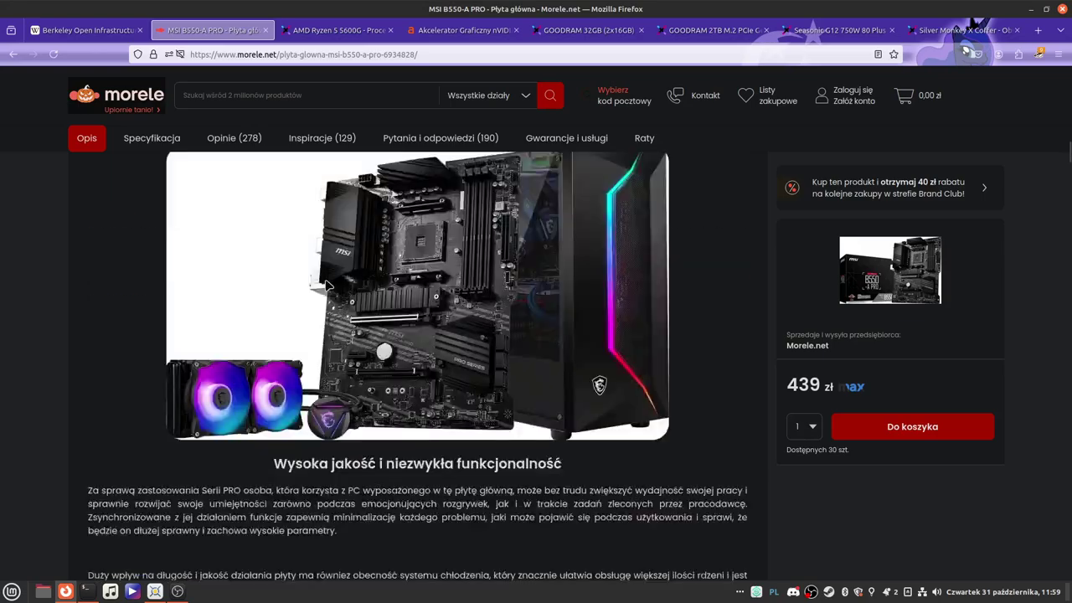
scroll(331, 293, "down", 5)
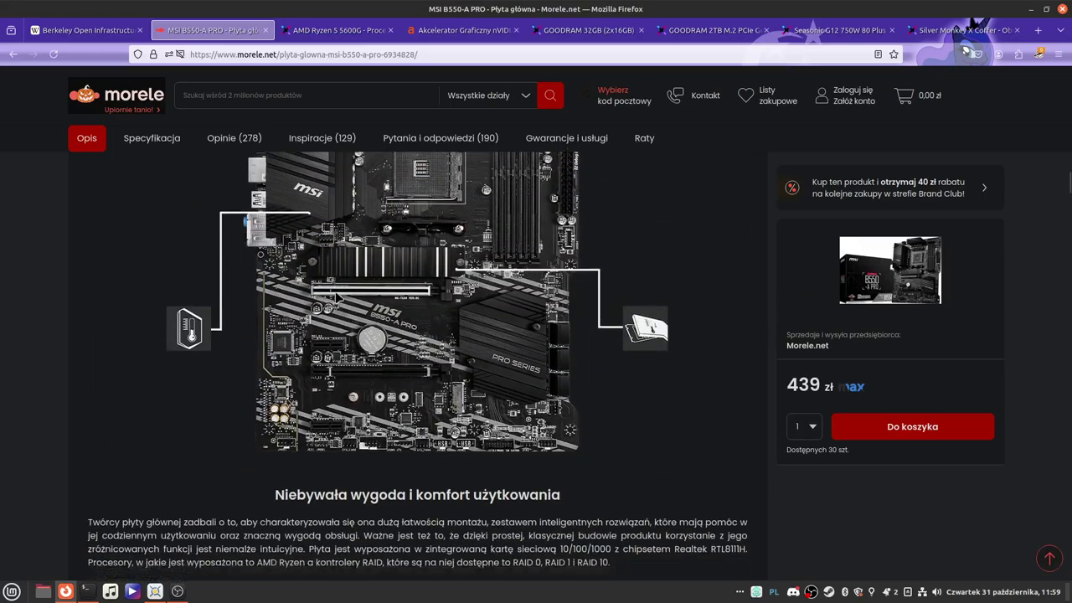
scroll(338, 299, "down", 8)
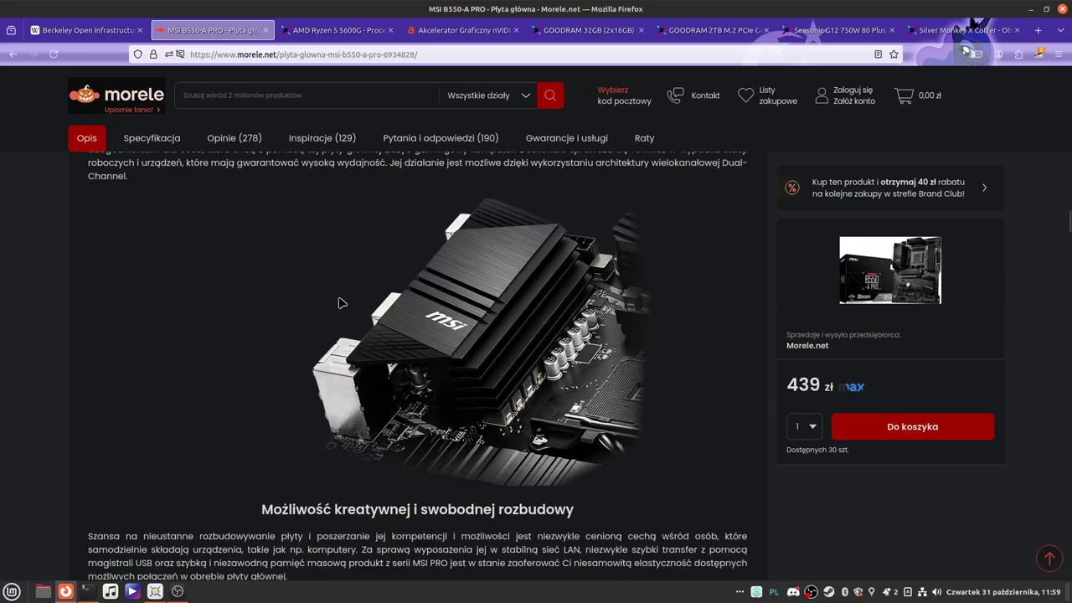
- Examine the MSI B550-A PRO specification, highlighting the chipset, processor socket and supported processors, and check the memory and graphics entries
scroll(341, 303, "down", 15)
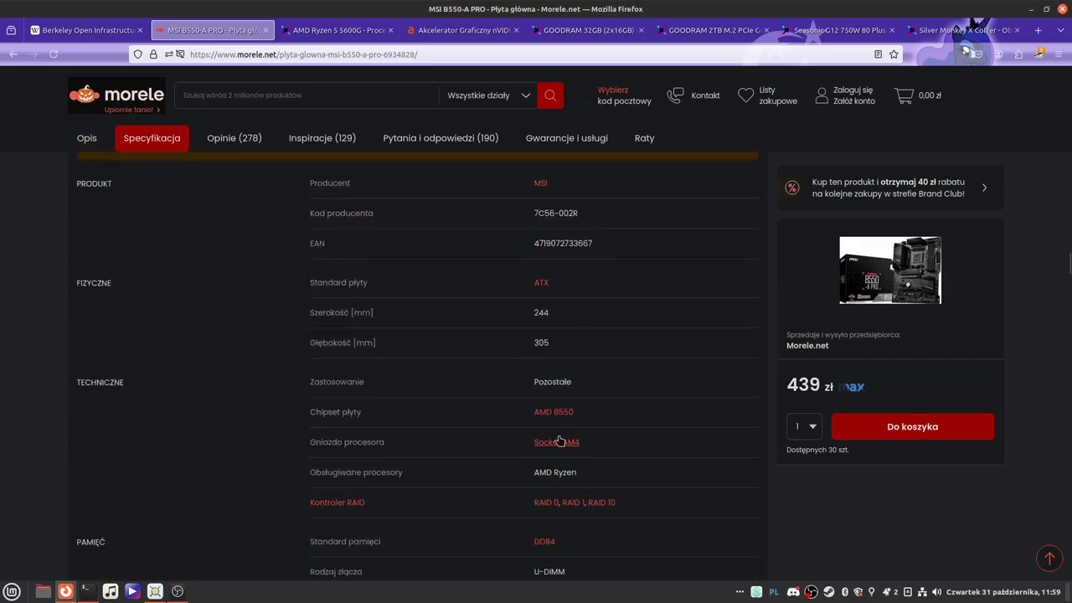
left_click_drag(531, 415, 598, 419)
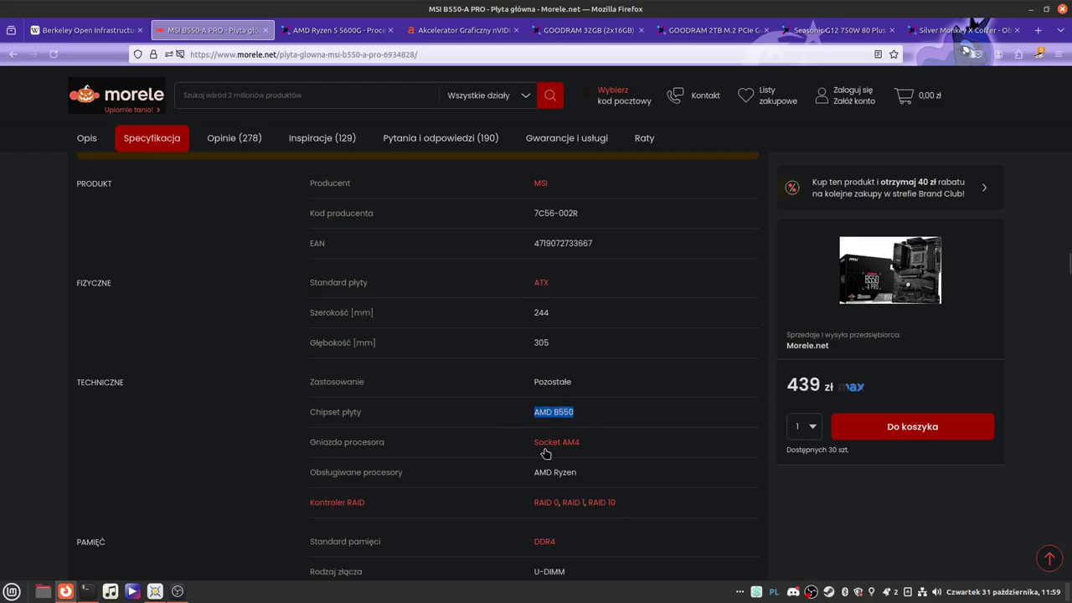
left_click_drag(526, 449, 615, 455)
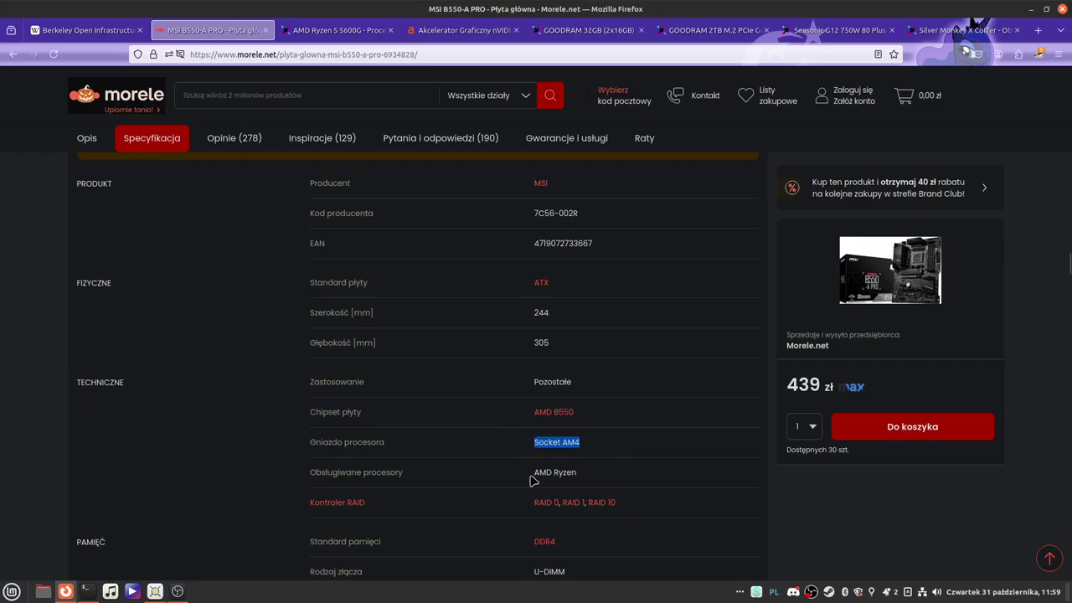
left_click_drag(532, 480, 612, 486)
scroll(618, 487, "down", 4)
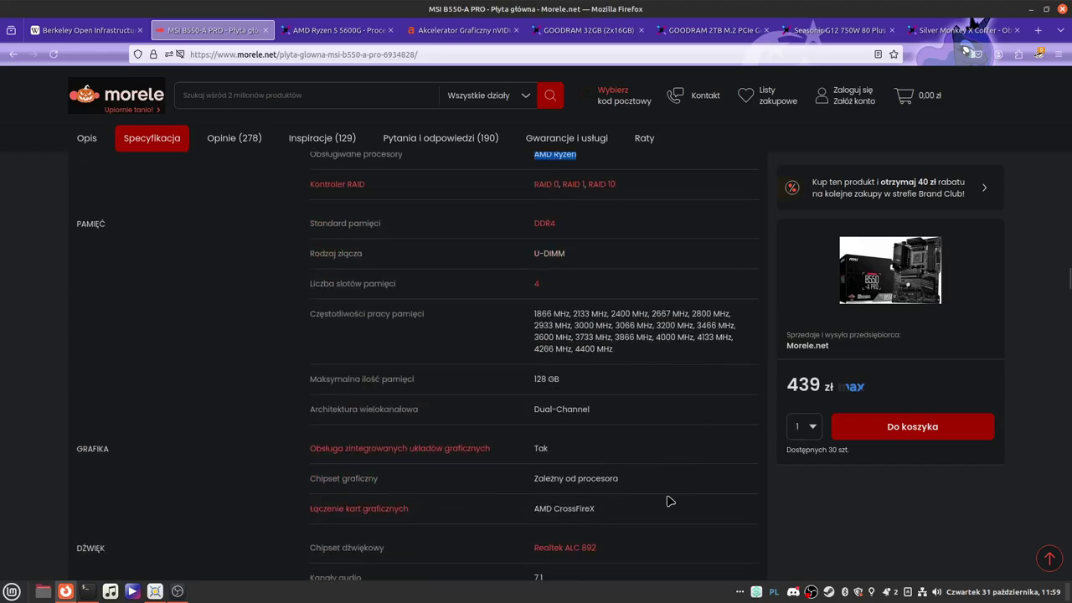
scroll(666, 501, "down", 2)
scroll(645, 490, "up", 5)
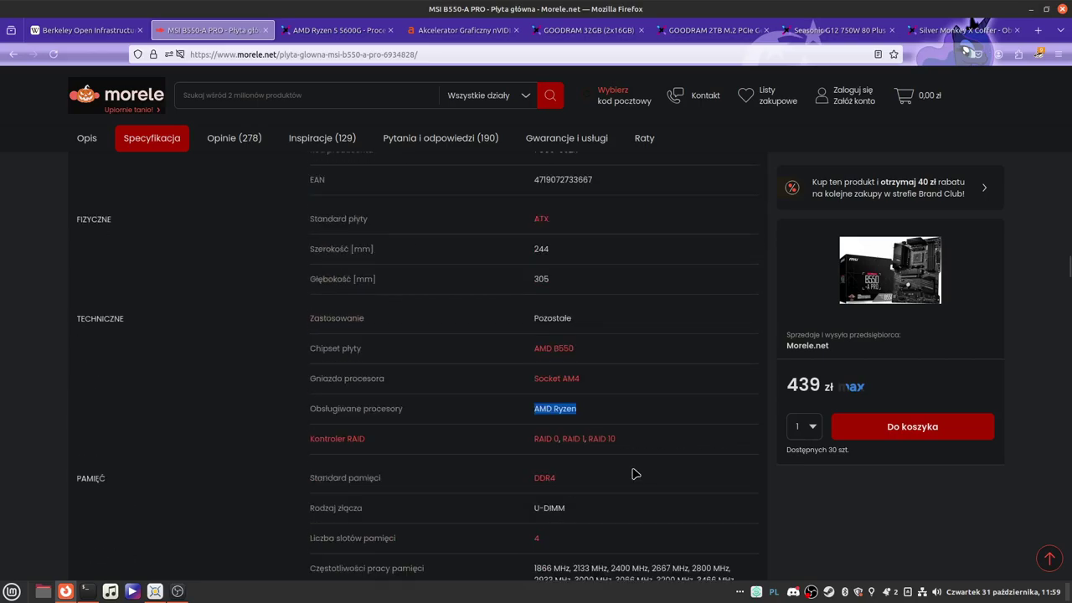
- View the AMD Ryzen 5 5600G page on x-kom, examine its description and specification, and highlight the integrated graphics model
left_click(340, 30)
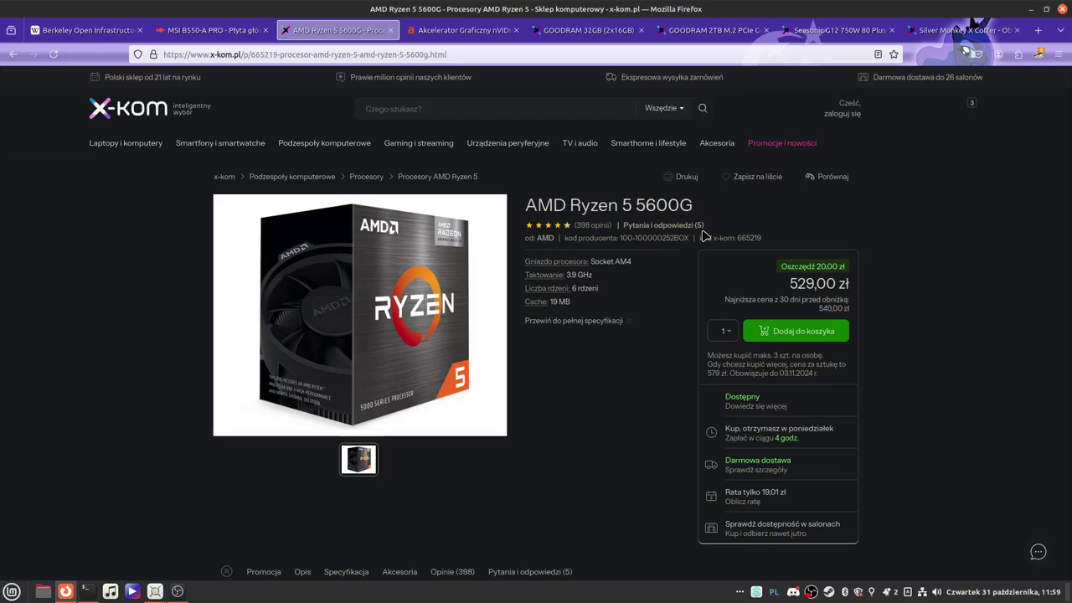
scroll(656, 332, "down", 10)
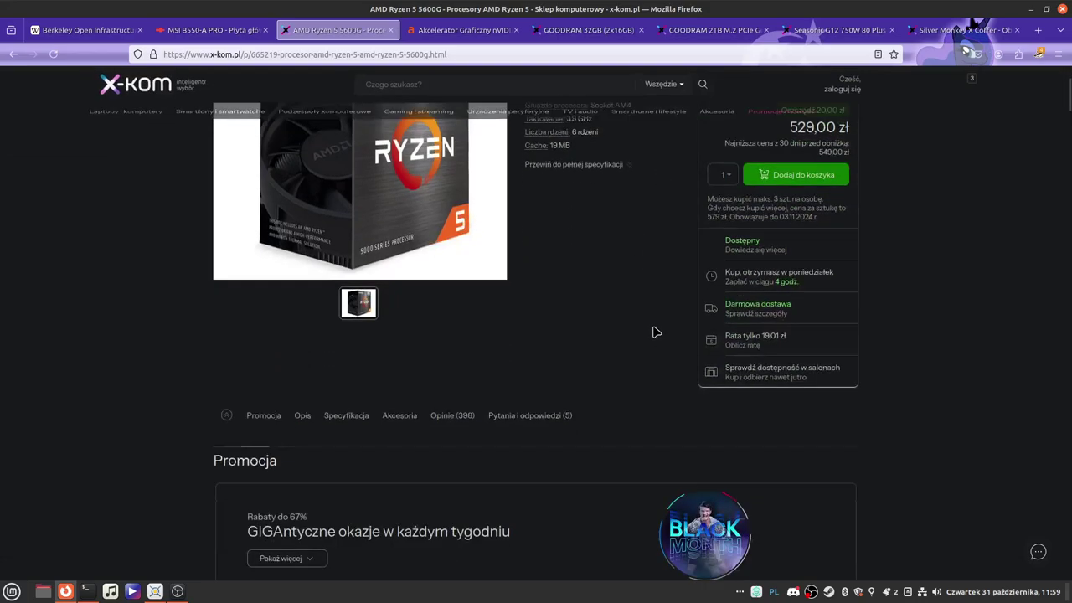
scroll(647, 249, "down", 4)
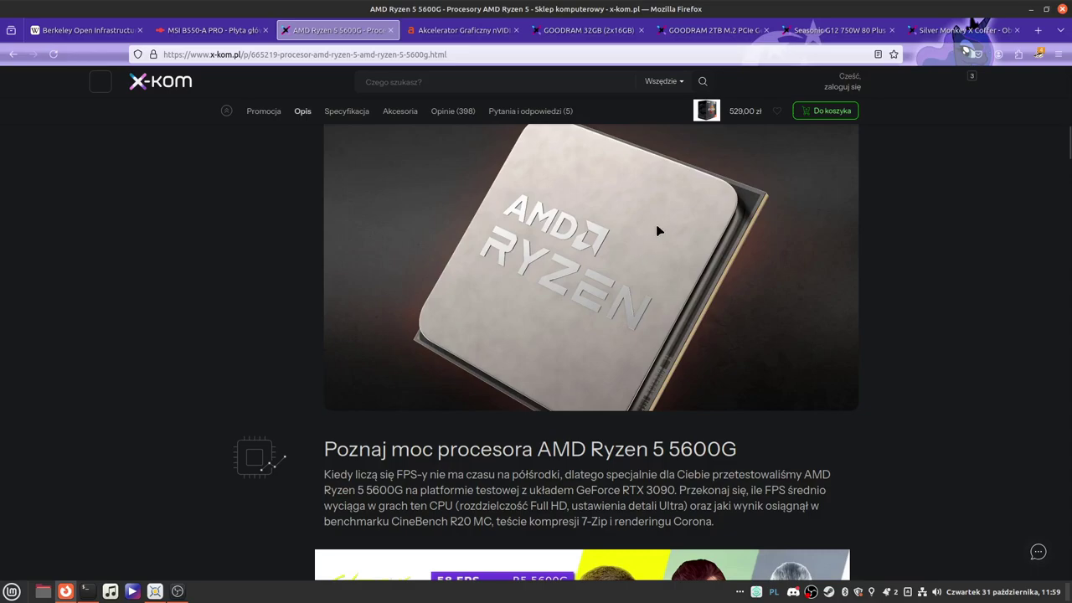
scroll(658, 224, "down", 10)
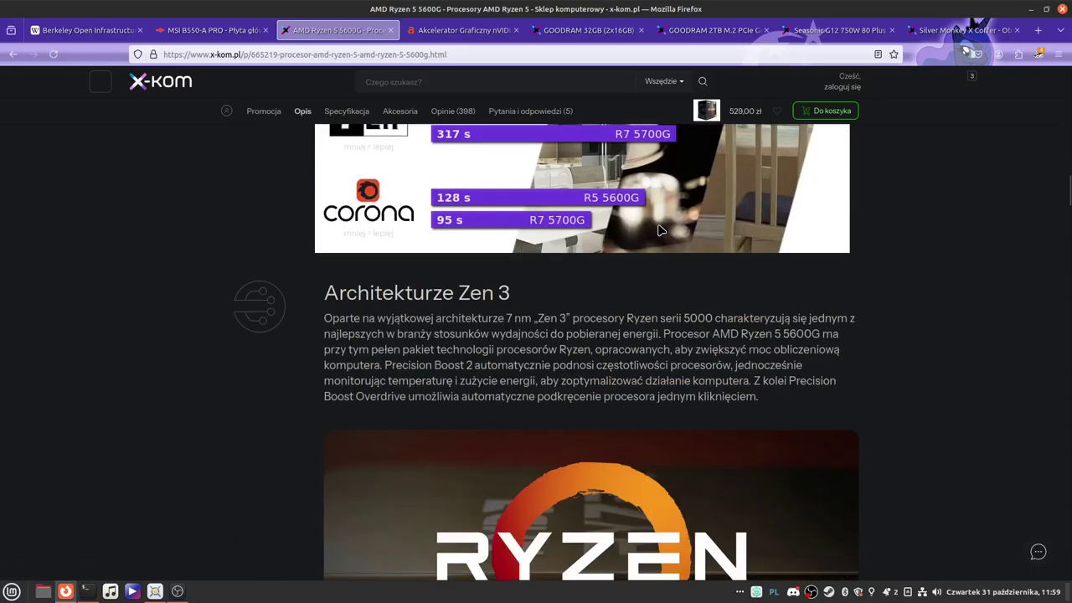
scroll(658, 230, "down", 10)
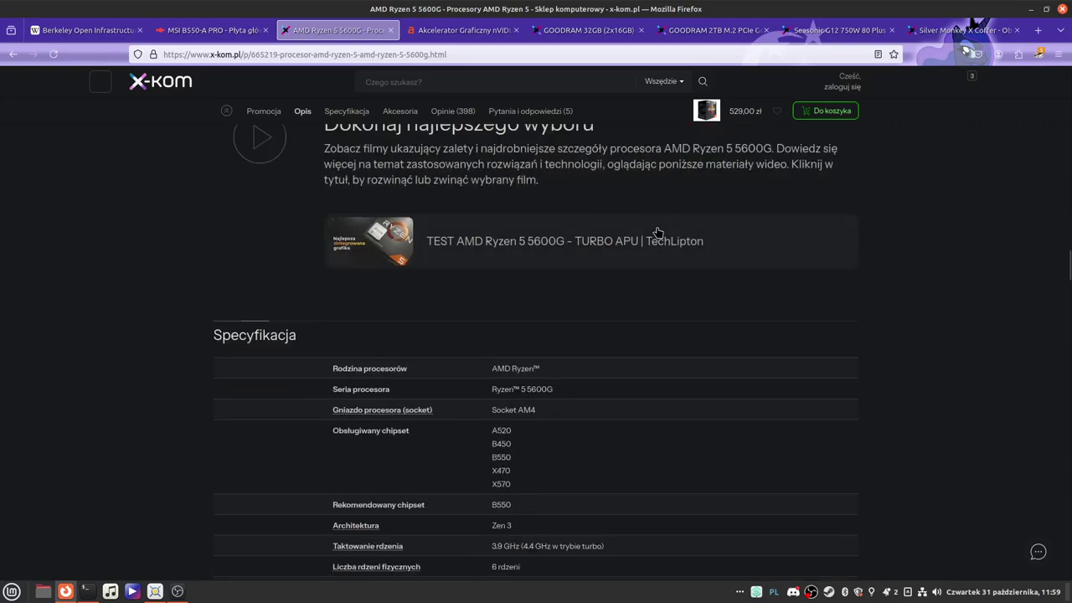
scroll(658, 232, "down", 3)
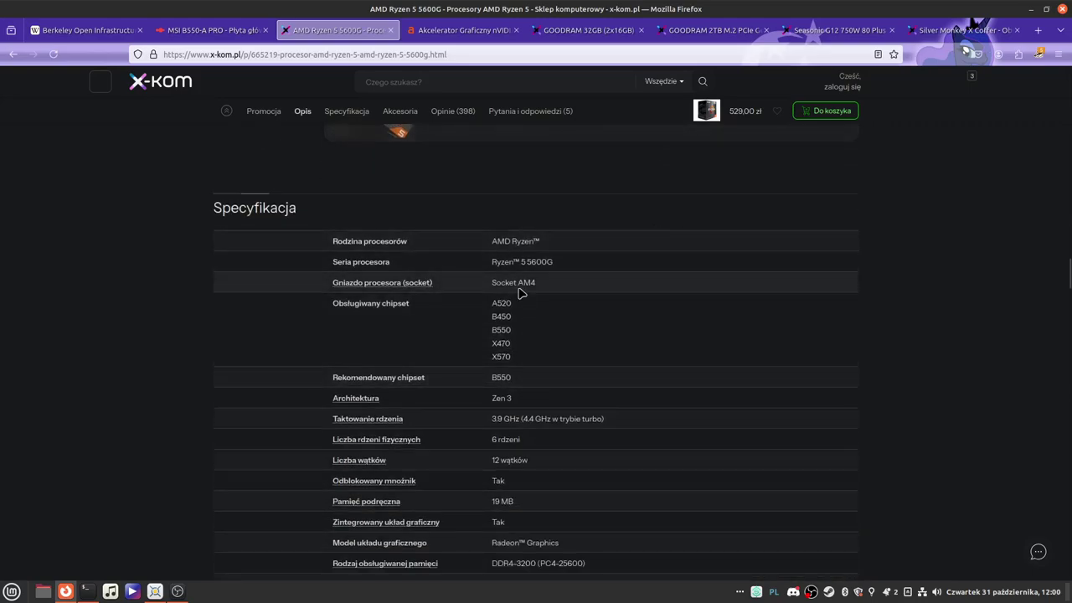
scroll(520, 291, "down", 3)
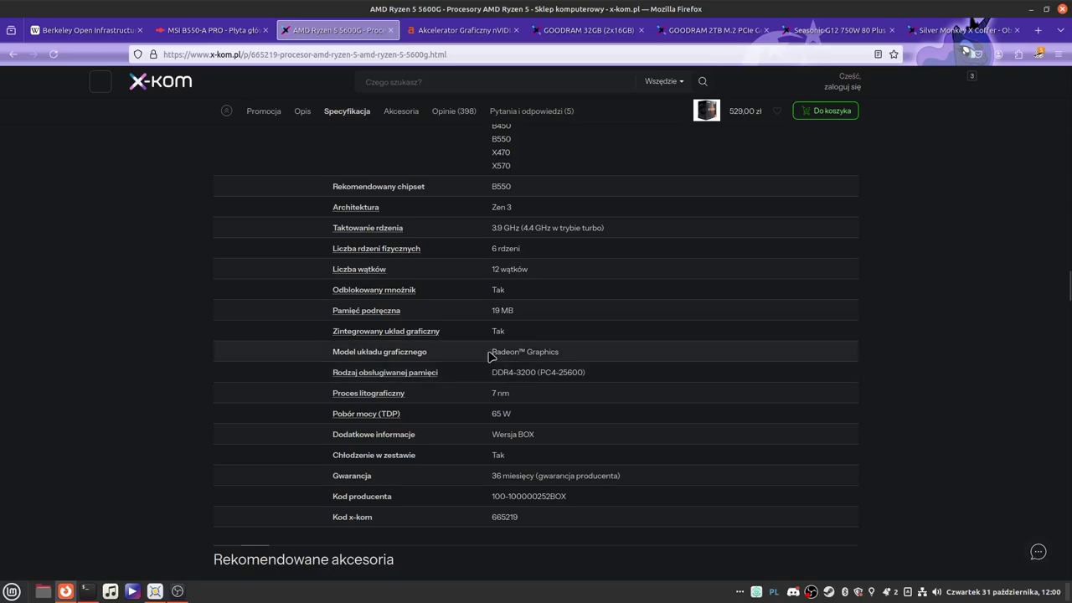
left_click_drag(490, 355, 575, 356)
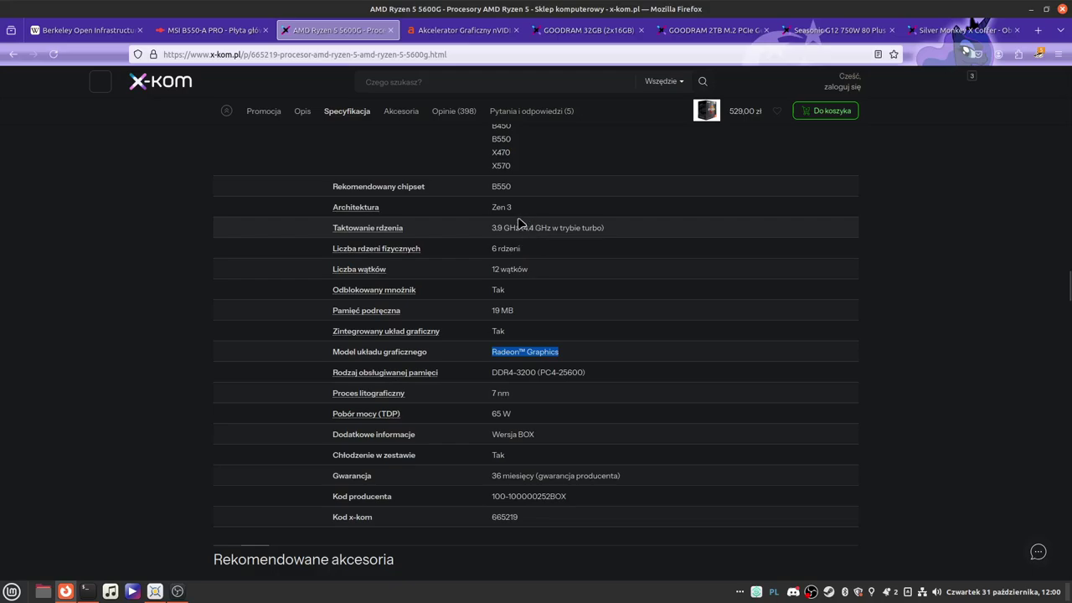
- View the NVIDIA Tesla accelerator offer on Allegro and return to the board layout picture in the MSI B550-A PRO description
left_click(456, 31)
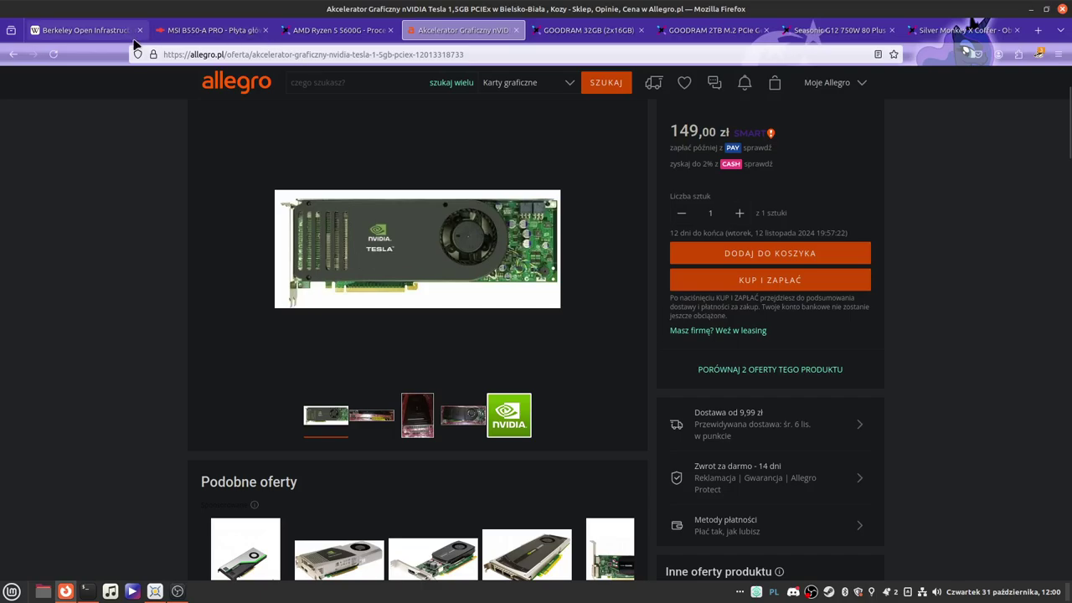
left_click(209, 30)
scroll(385, 276, "up", 10)
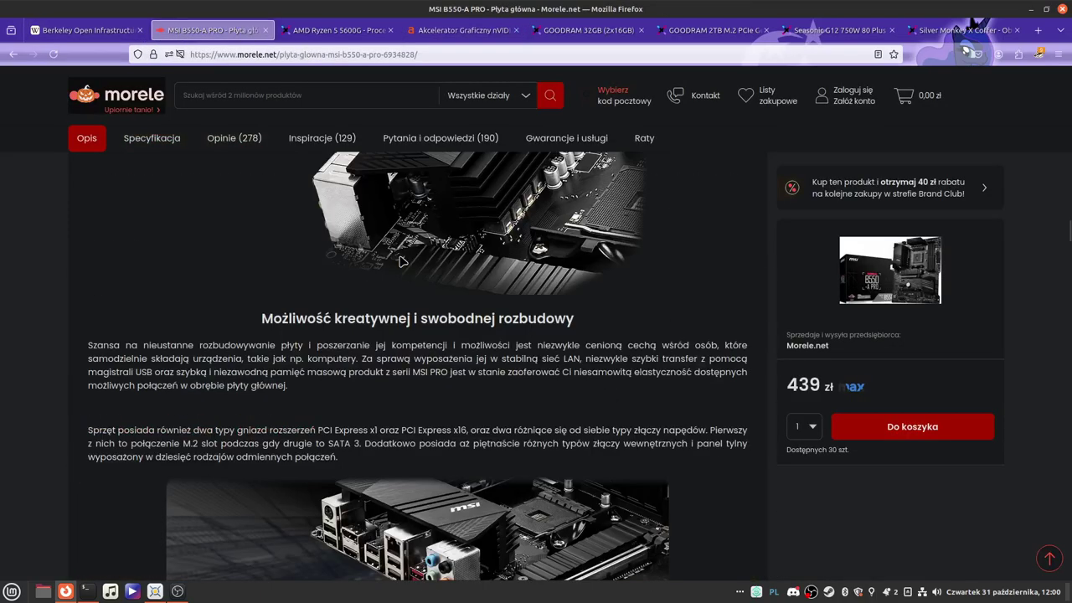
scroll(400, 262, "up", 15)
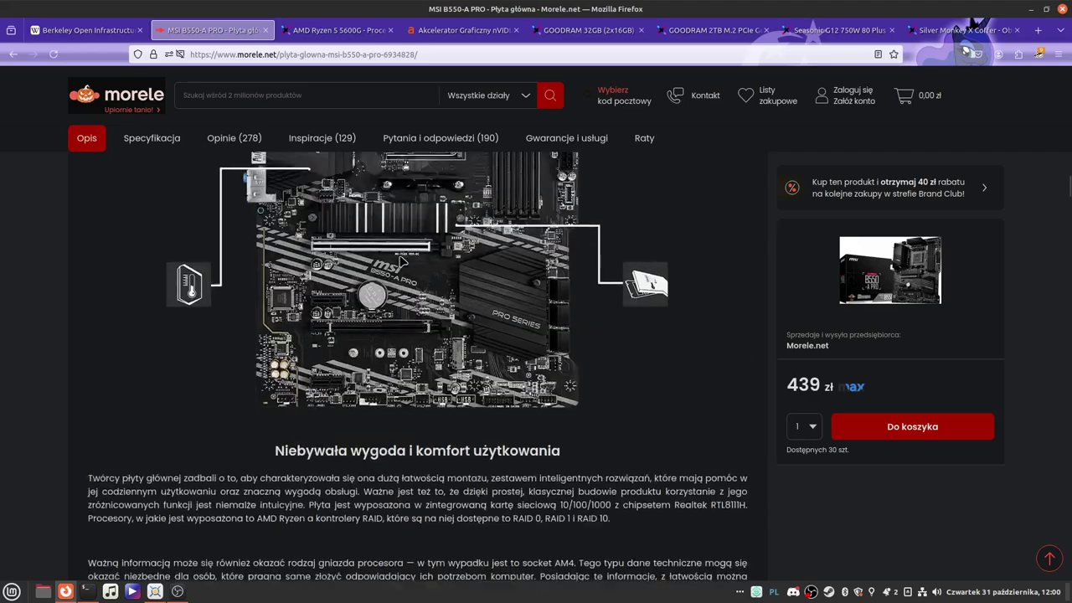
- Look at the expansion slots in the MSI B550-A PRO picture and view the NVIDIA Tesla 1,5GB accelerator offer on Allegro
scroll(400, 265, "down", 1)
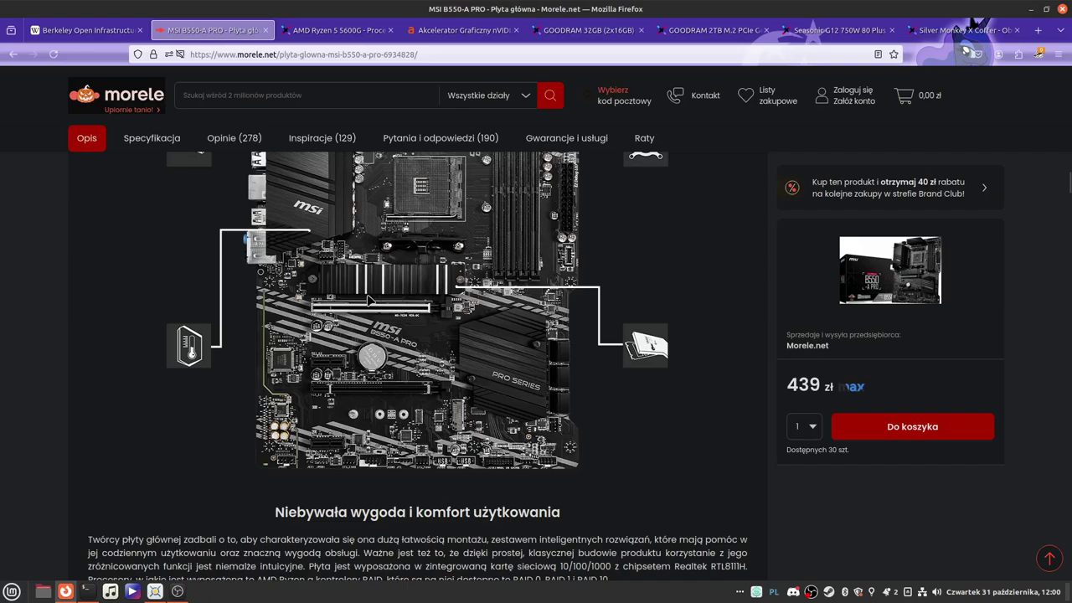
left_click(481, 35)
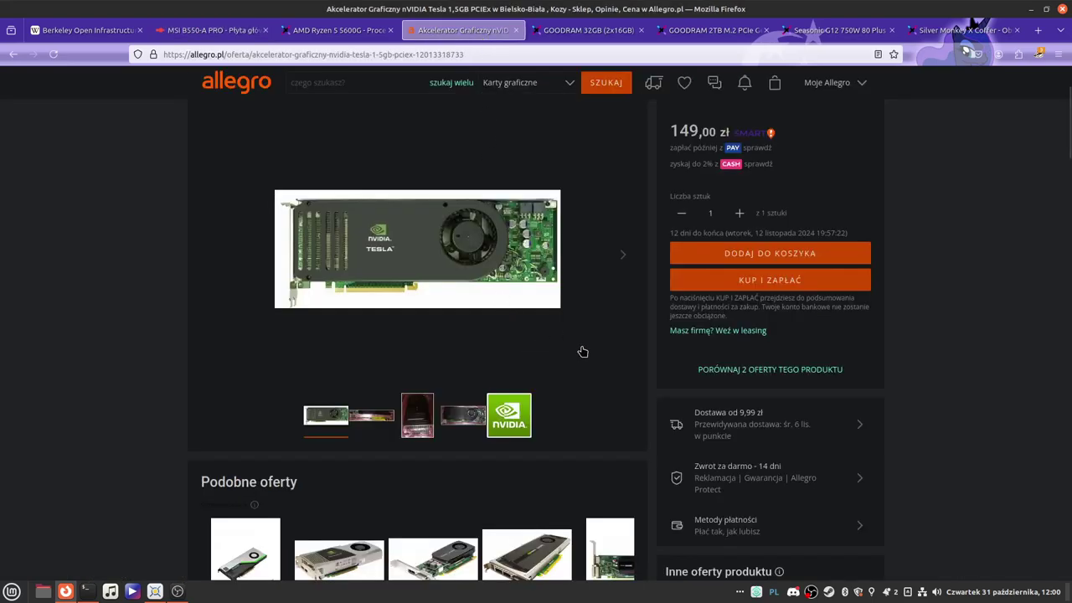
scroll(583, 352, "up", 2)
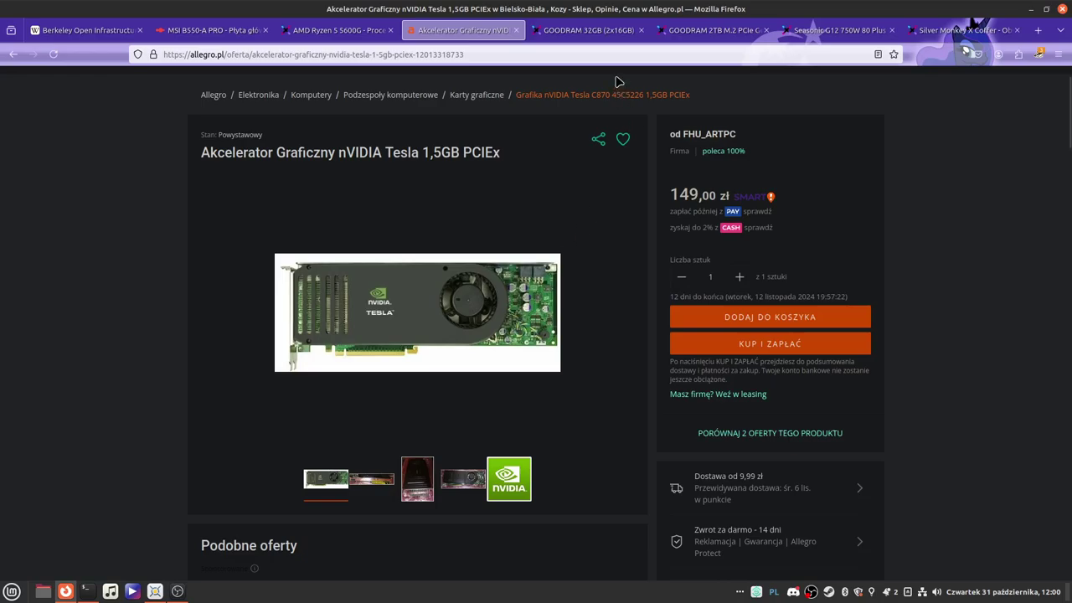
- View the GOODRAM 32GB IRDM PRO Deep Black memory page on x-kom and look through its description and specification
left_click(586, 31)
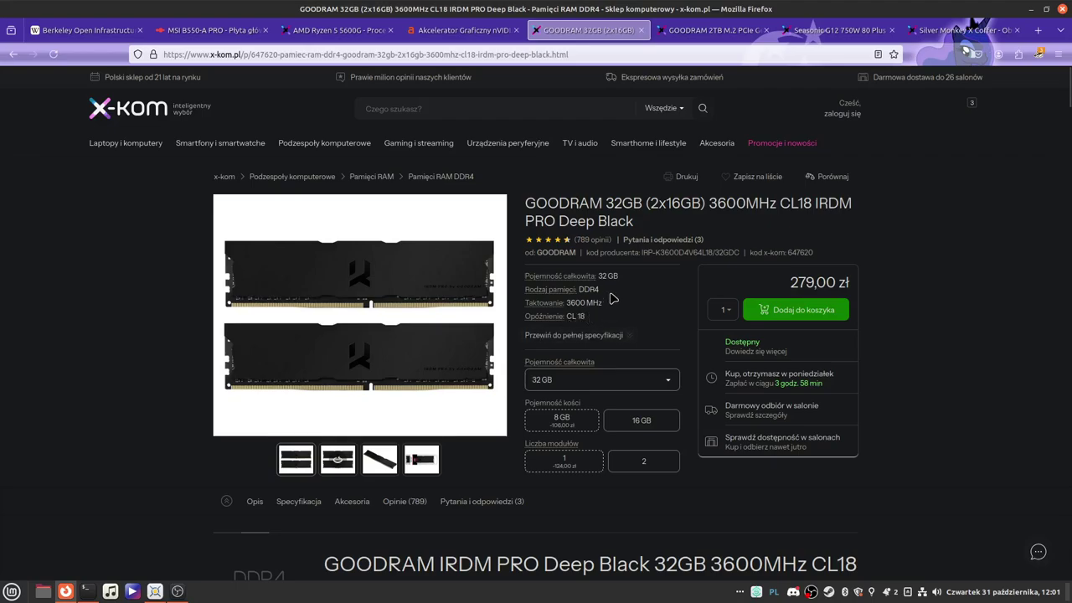
scroll(610, 297, "down", 5)
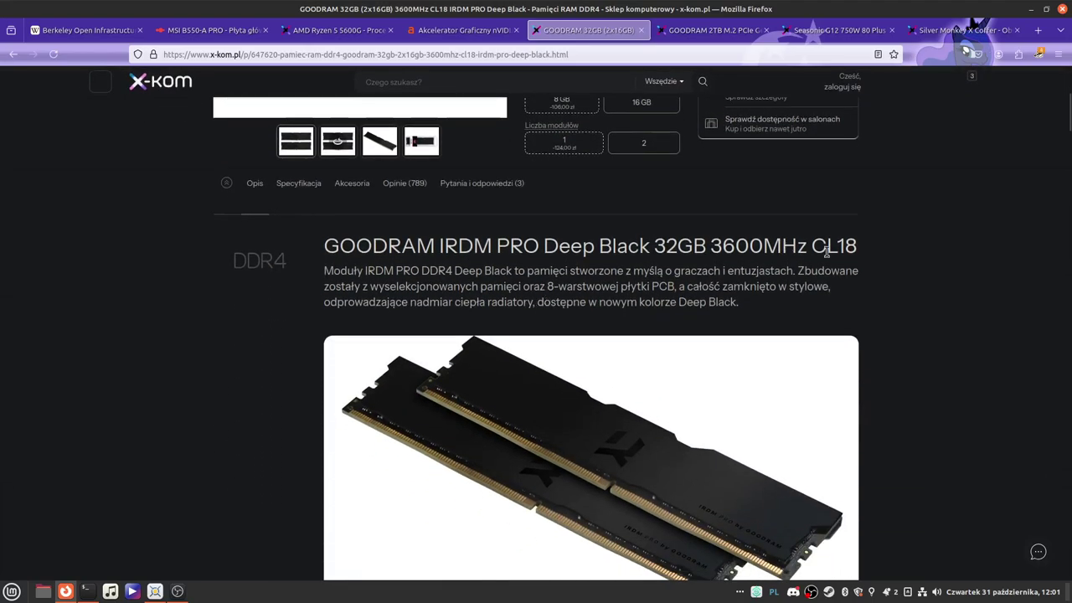
scroll(872, 262, "down", 7)
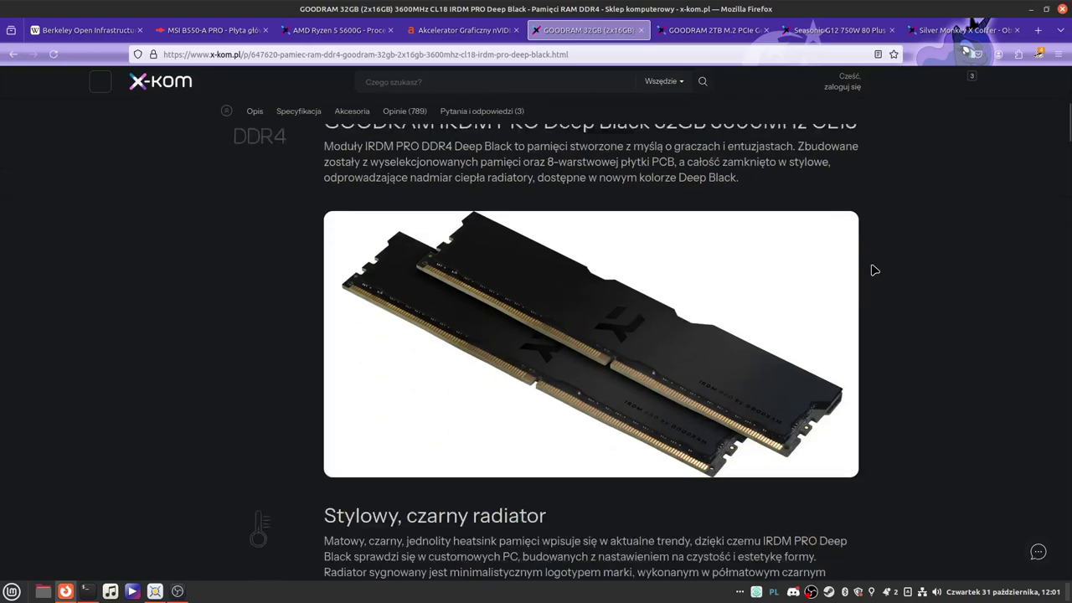
scroll(870, 277, "down", 10)
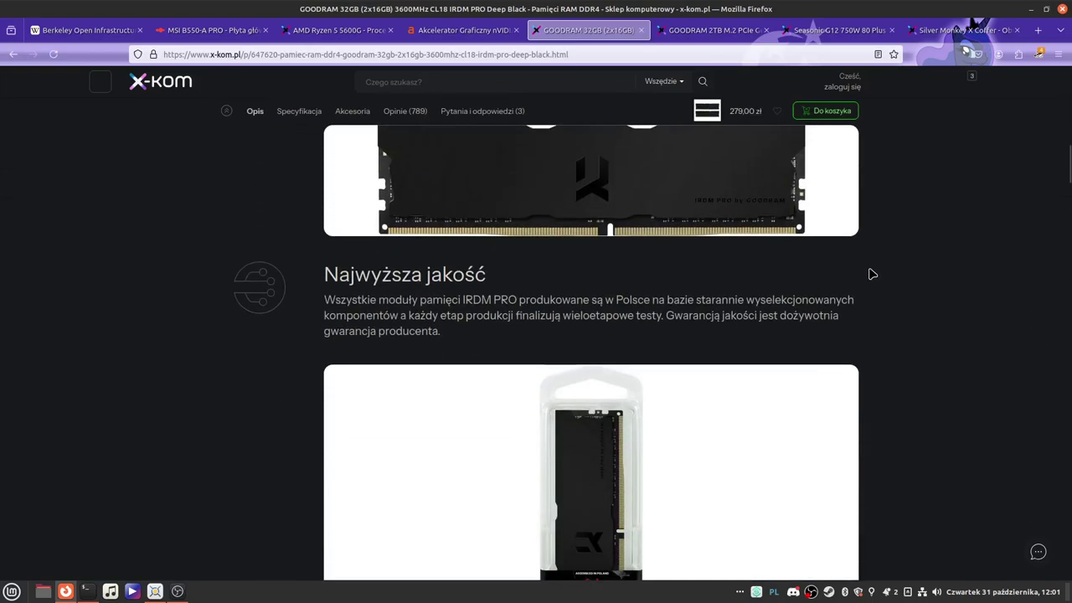
scroll(856, 289, "down", 4)
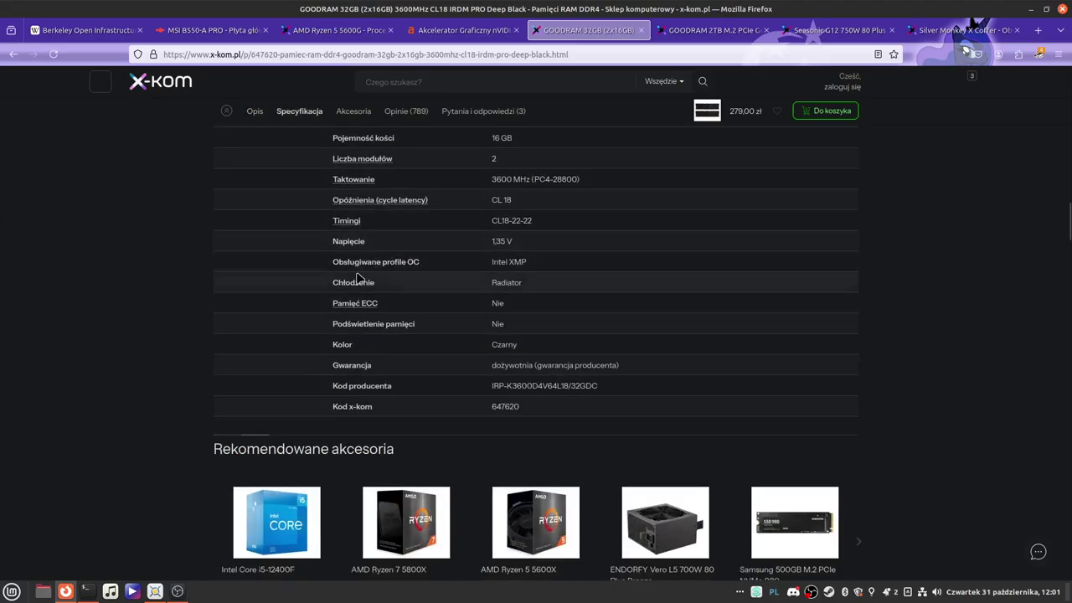
scroll(790, 313, "up", 15)
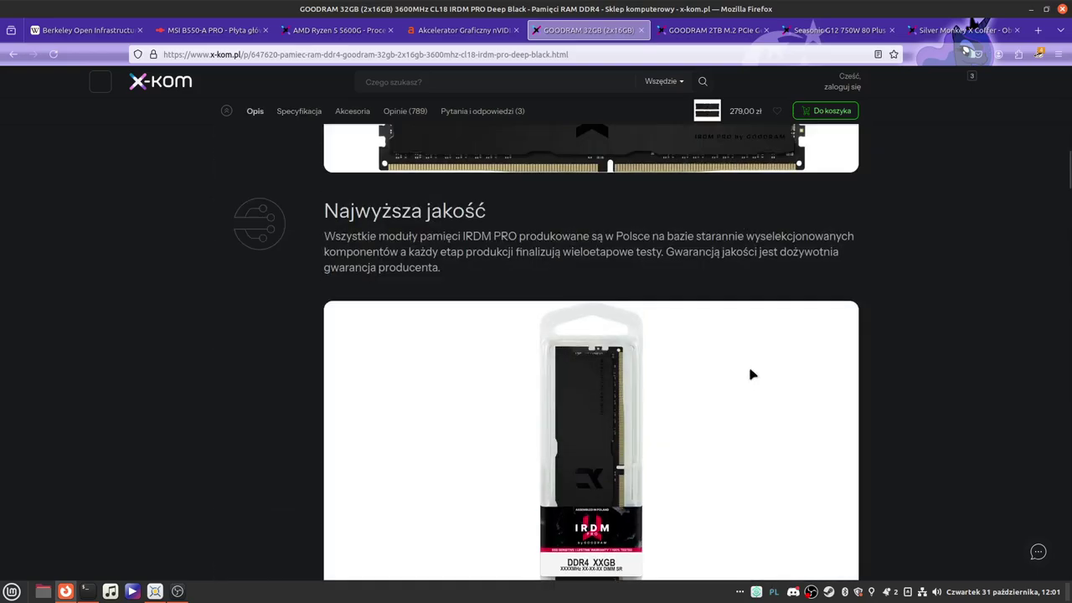
- View the GOODRAM 2TB M.2 PX600 drive page with its description, and the Seasonic G12 750W 80 Plus Gold power supply page
left_click(717, 30)
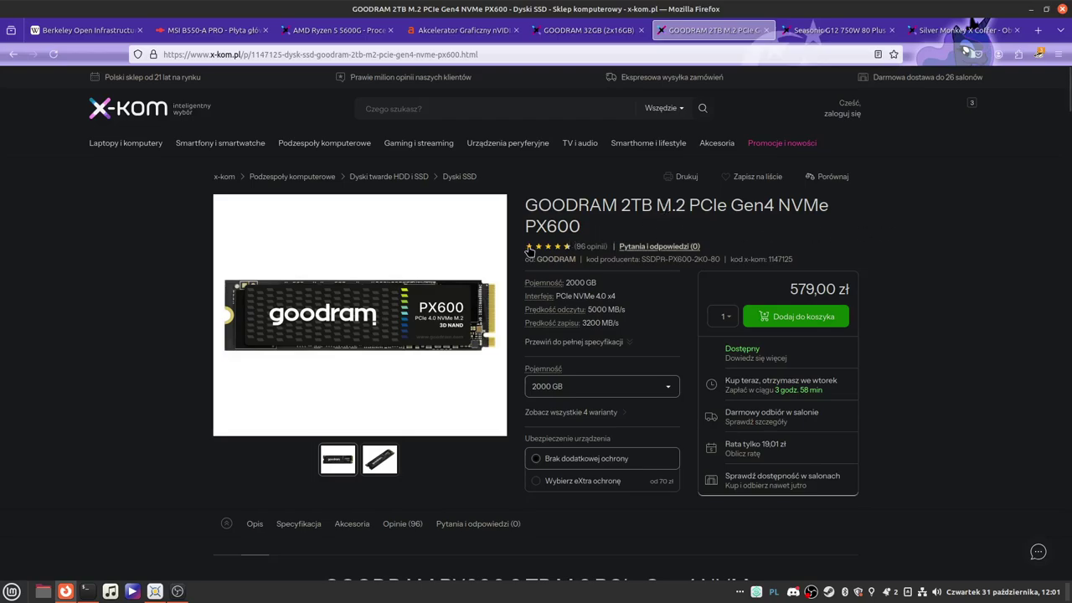
scroll(537, 400, "down", 3)
scroll(537, 401, "up", 3)
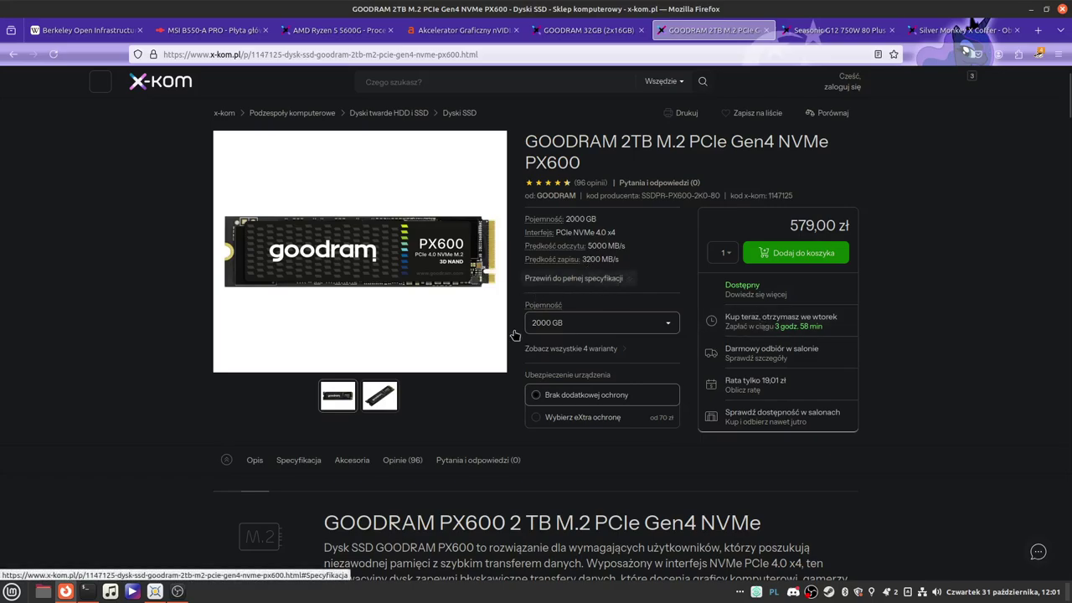
scroll(529, 407, "down", 5)
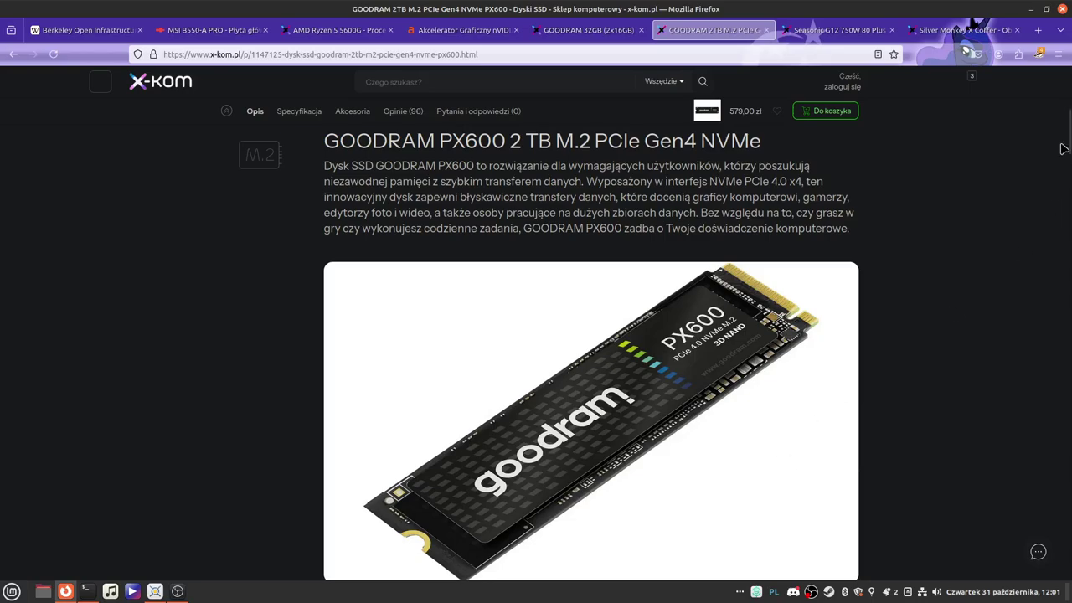
left_click(838, 30)
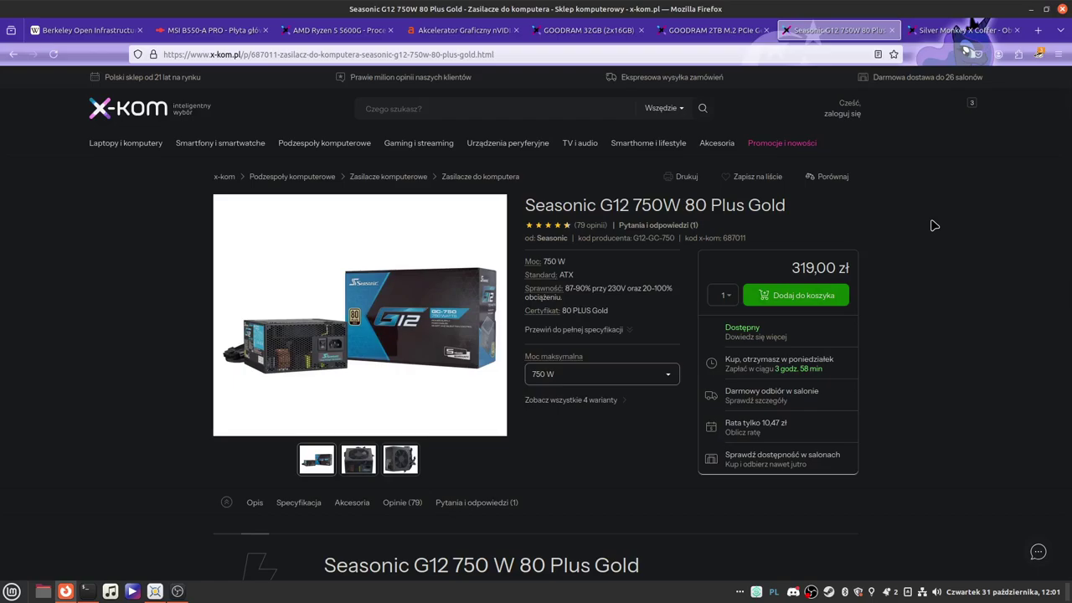
- View the Silver Monkey X Coffer case page and browse its enlarged product photos up to the front view
left_click(978, 33)
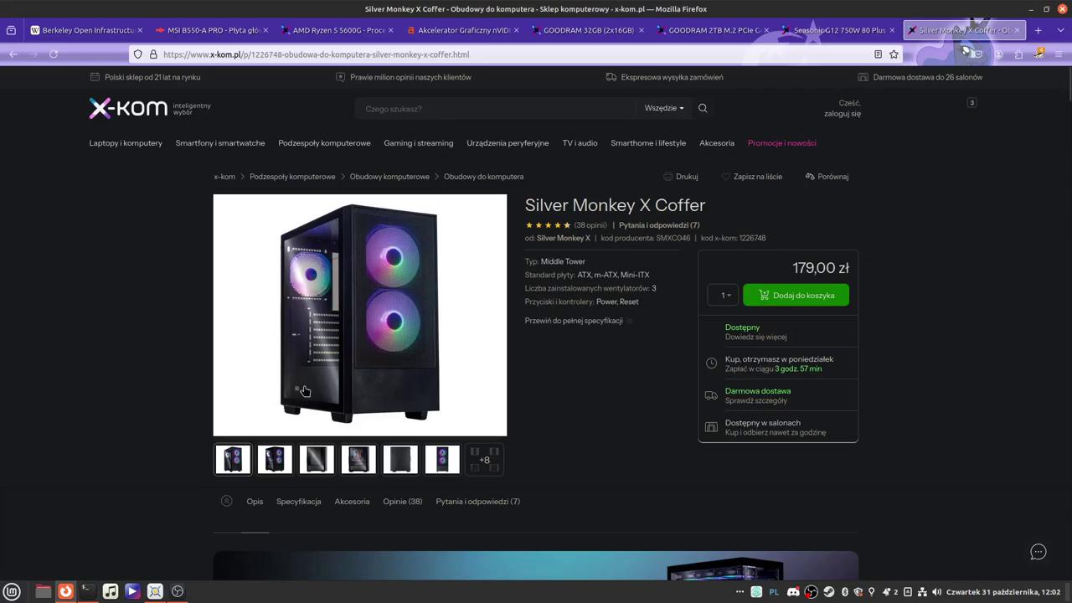
left_click(225, 459)
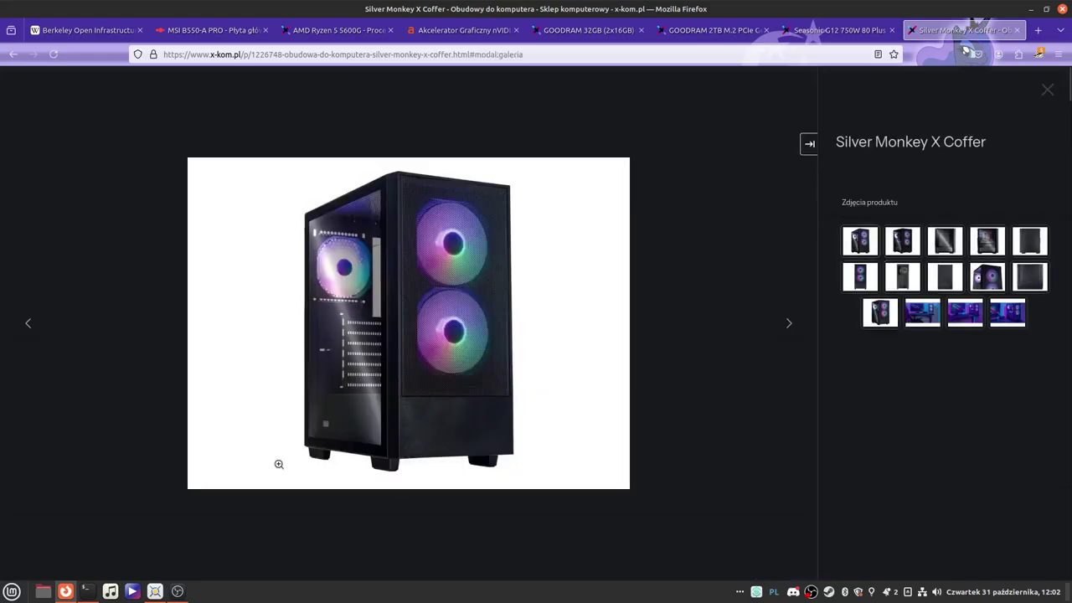
left_click(789, 327)
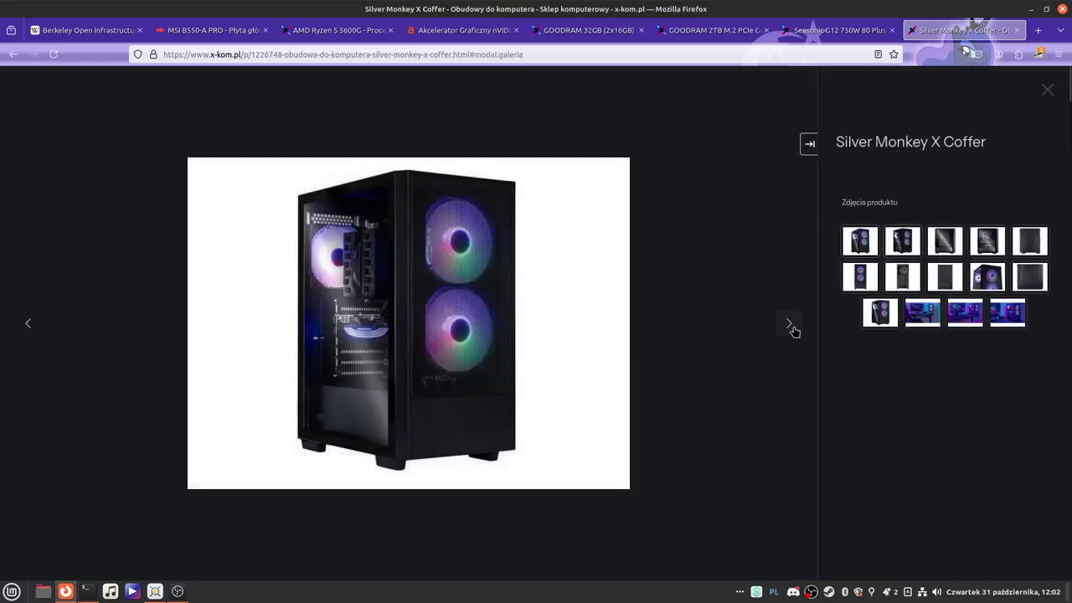
left_click(792, 330)
left_click(792, 330)
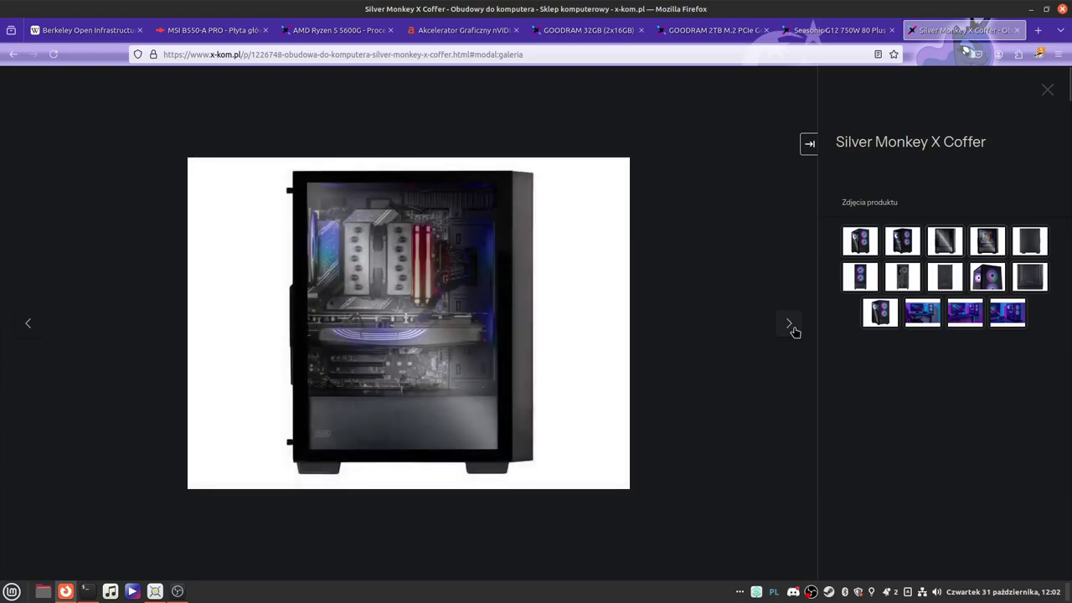
left_click(793, 330)
left_click(794, 331)
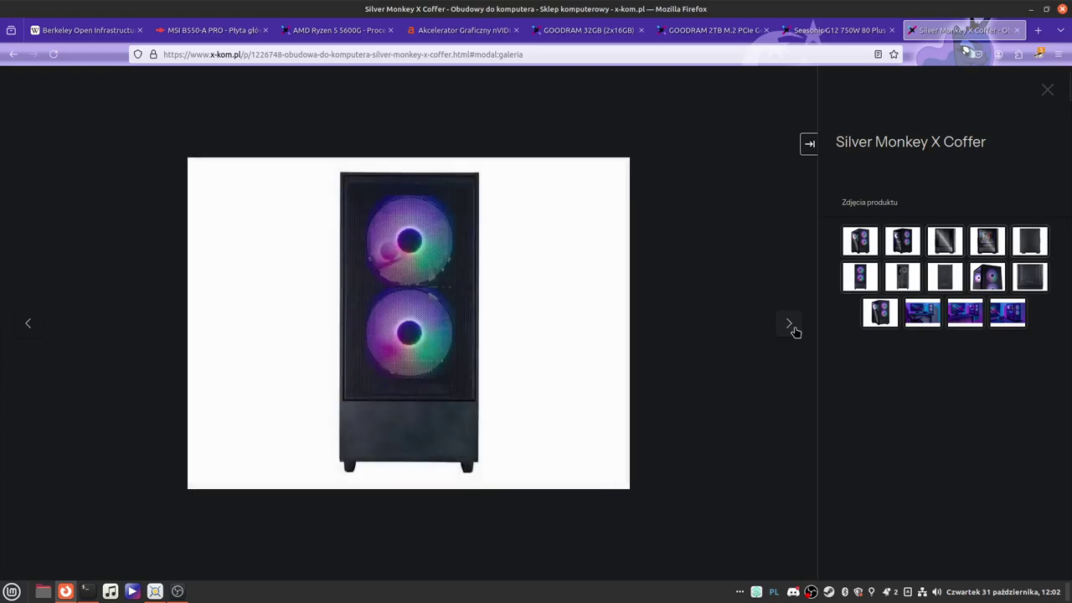
- Search Google for "linux mint lmde6" in a new browser tab
left_click(1039, 30)
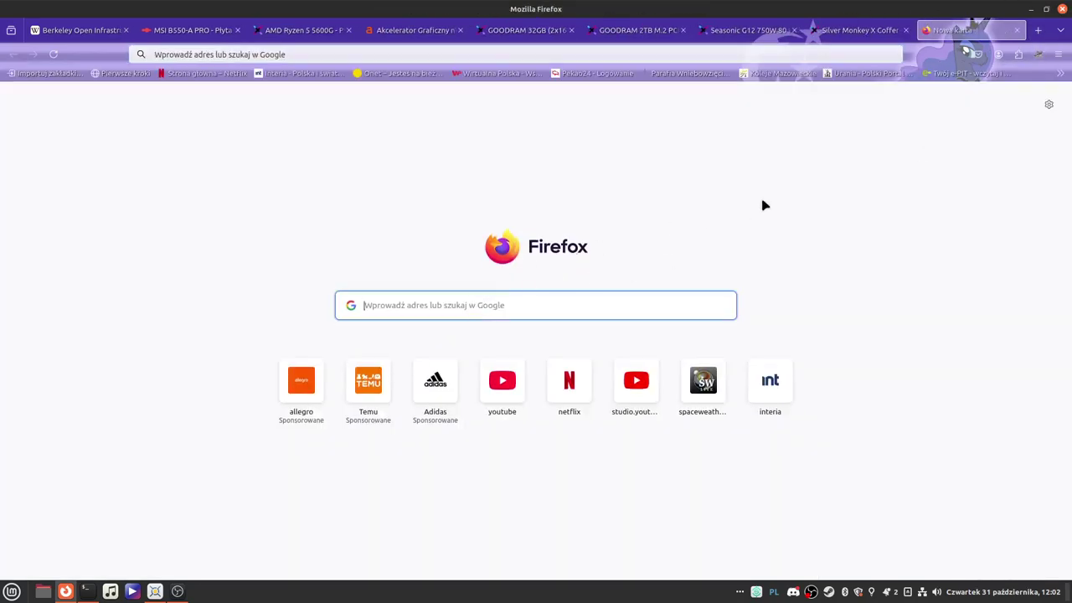
type("lin")
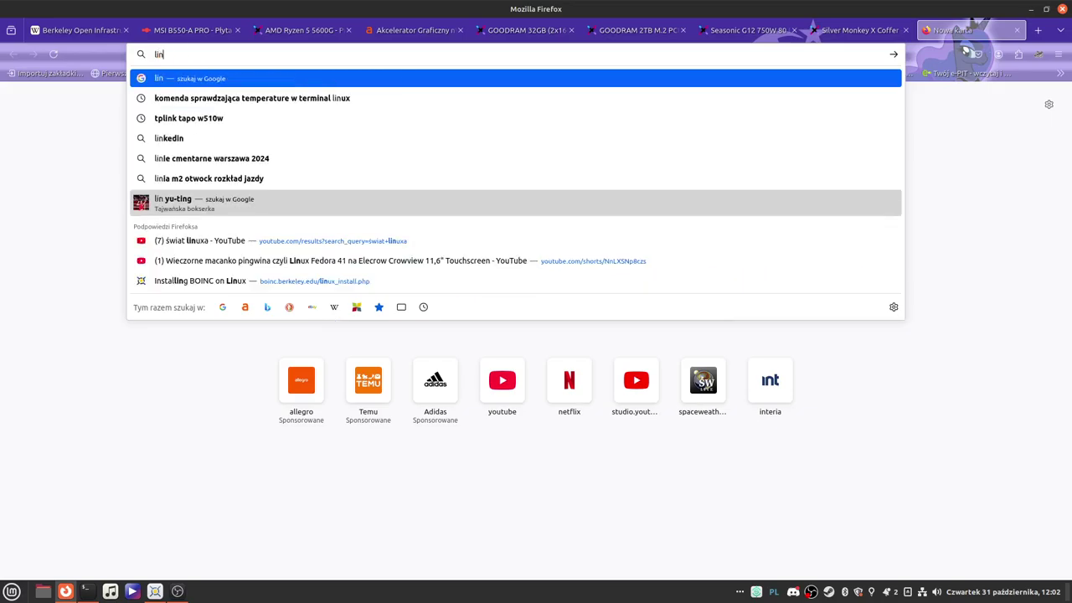
type("ux mi")
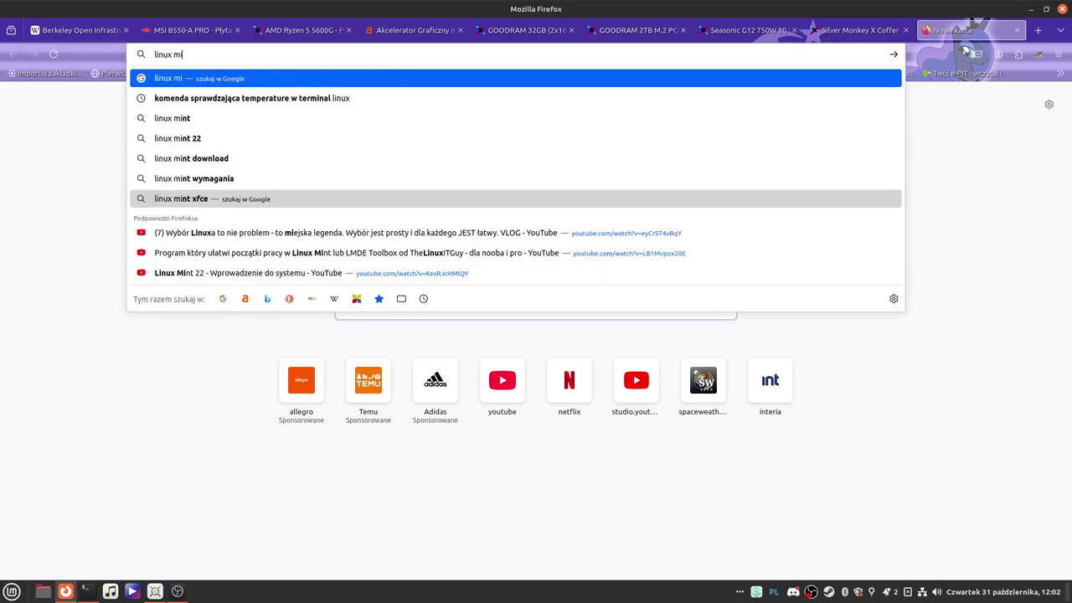
type("nt")
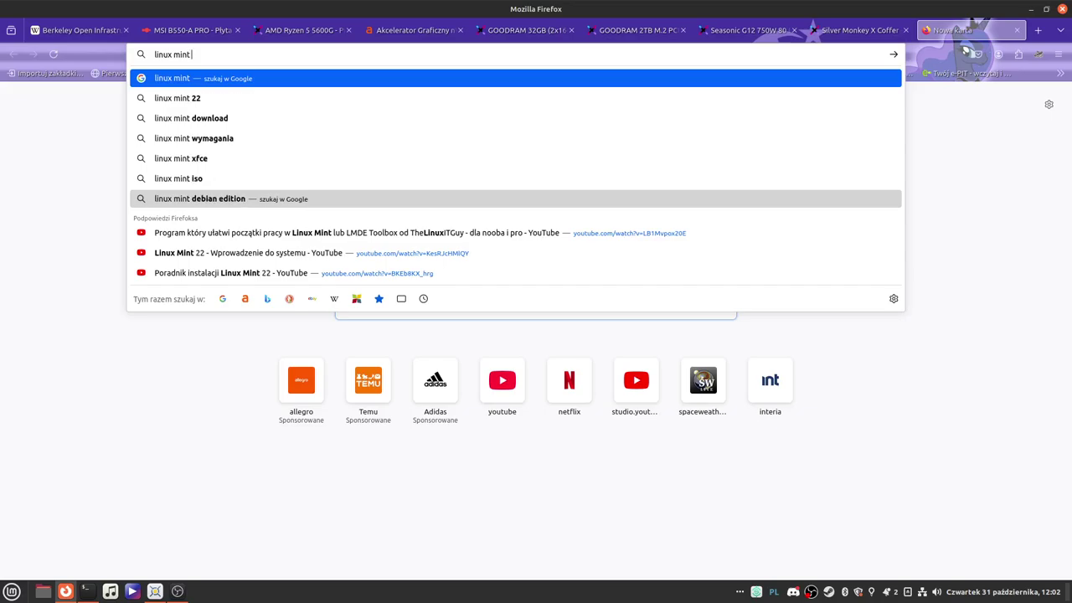
type(" lmde")
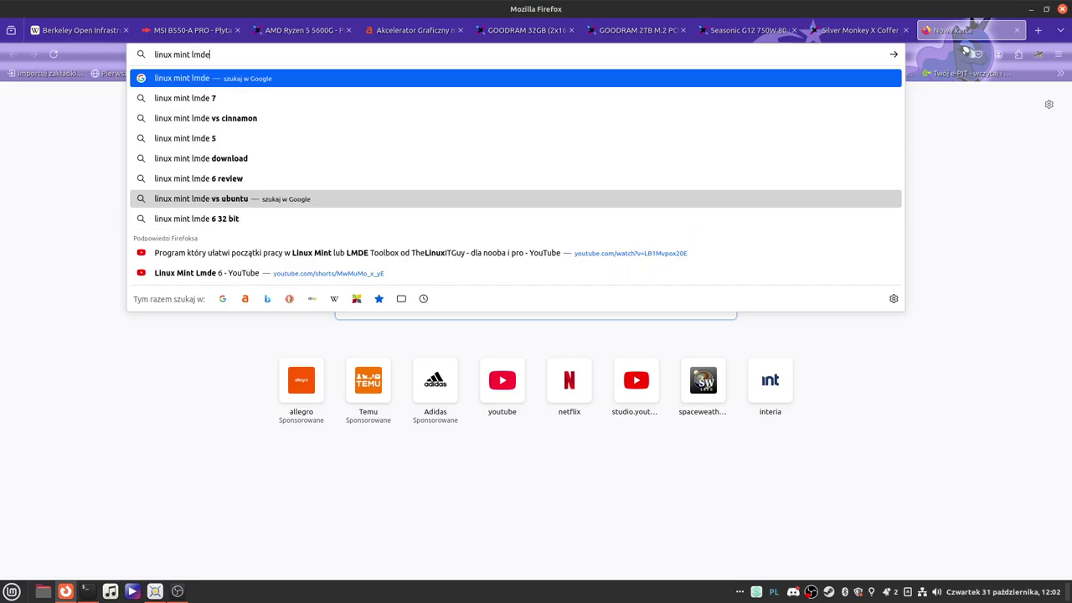
type("6")
key("Return")
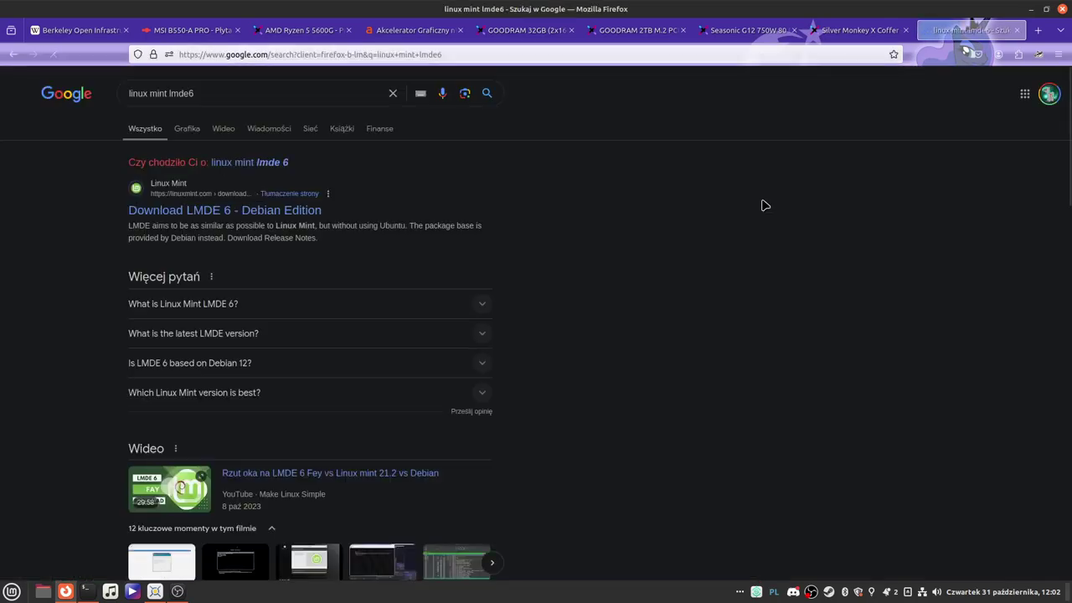
- Open the Linux Mint download page for LMDE 6, translate it from English into Polish, and look through it
left_click(244, 215)
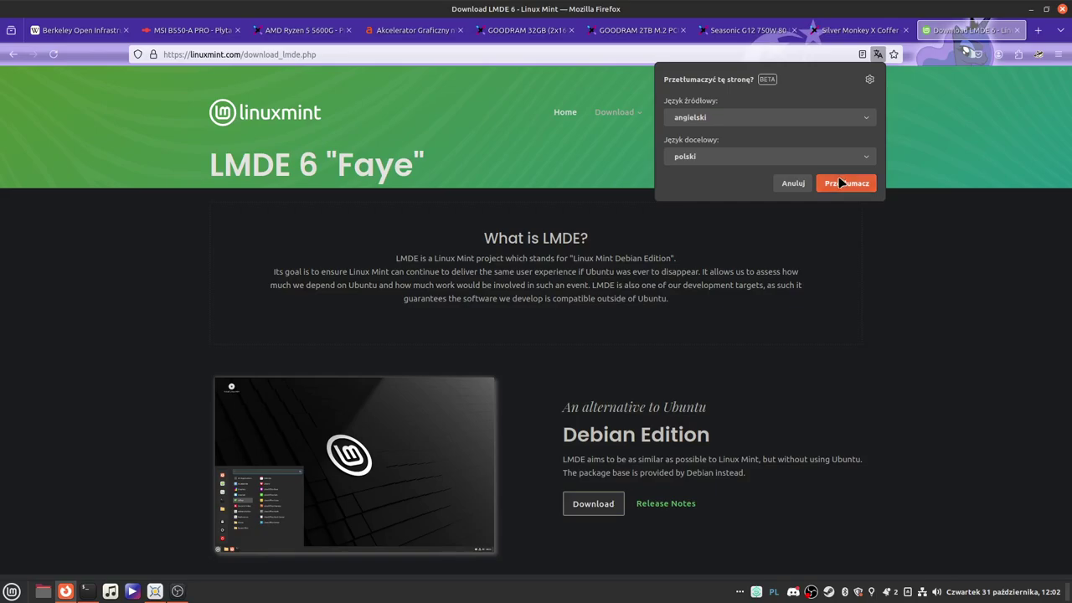
left_click(844, 182)
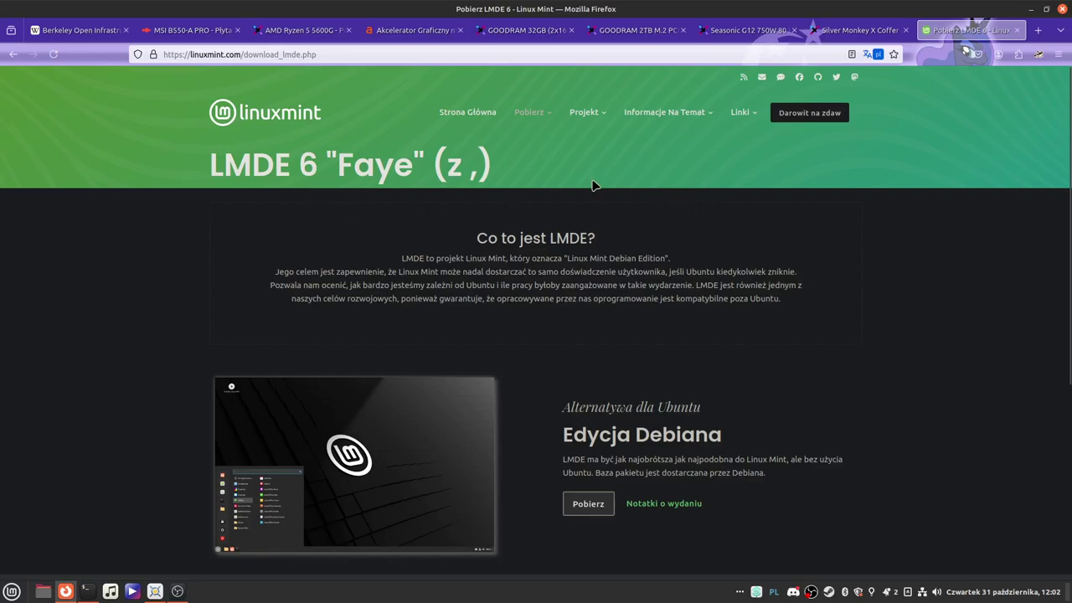
scroll(675, 177, "down", 3)
scroll(779, 196, "up", 3)
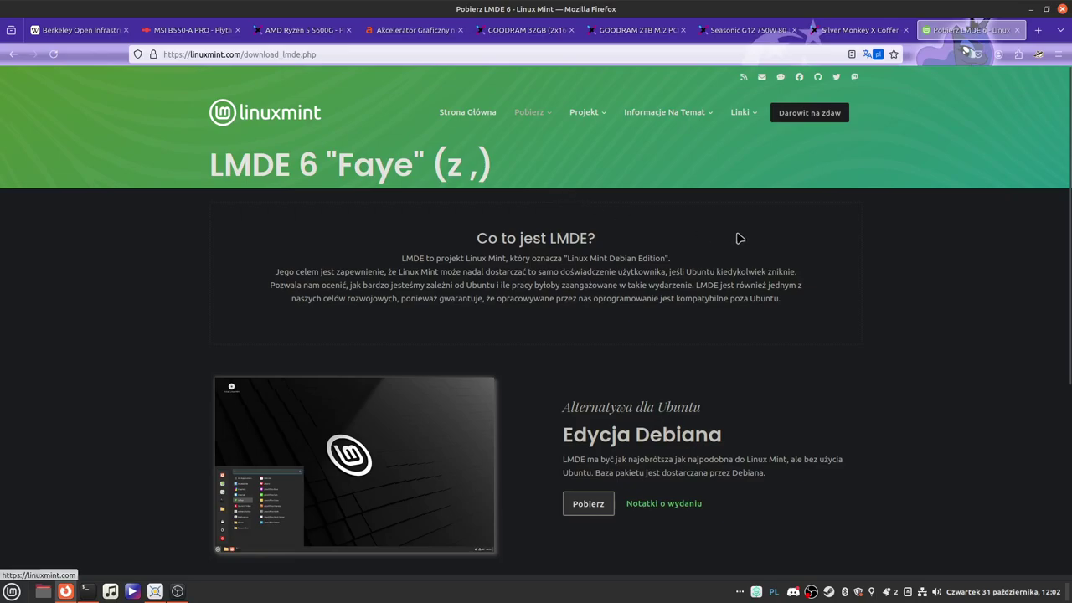
scroll(769, 239, "down", 3)
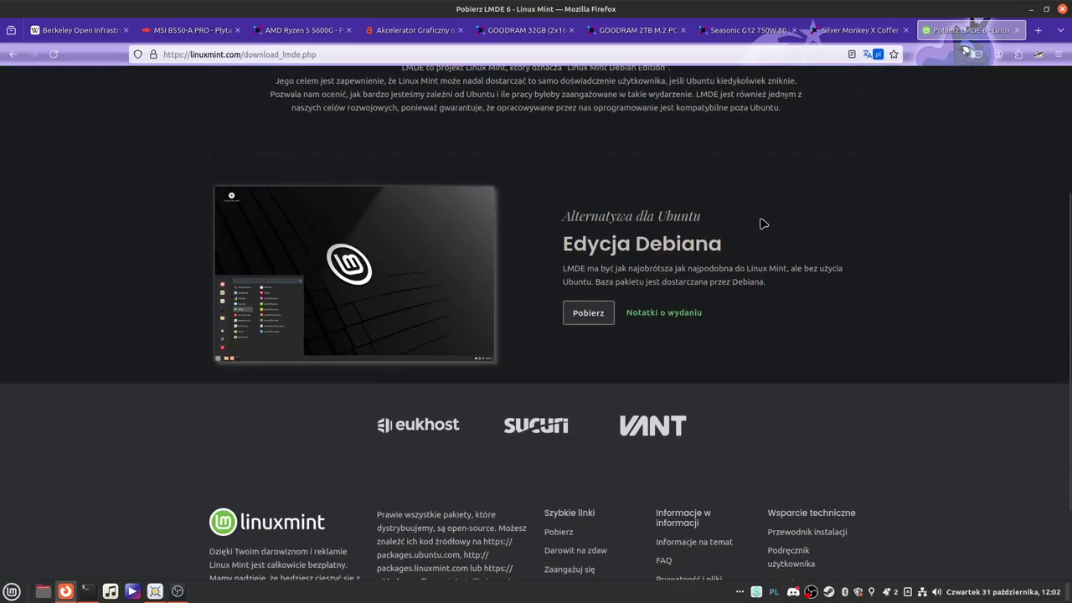
- Minimise the browser, launch Htop from the administration programs, and move its terminal window to the desktop's upper-right area
left_click(12, 592)
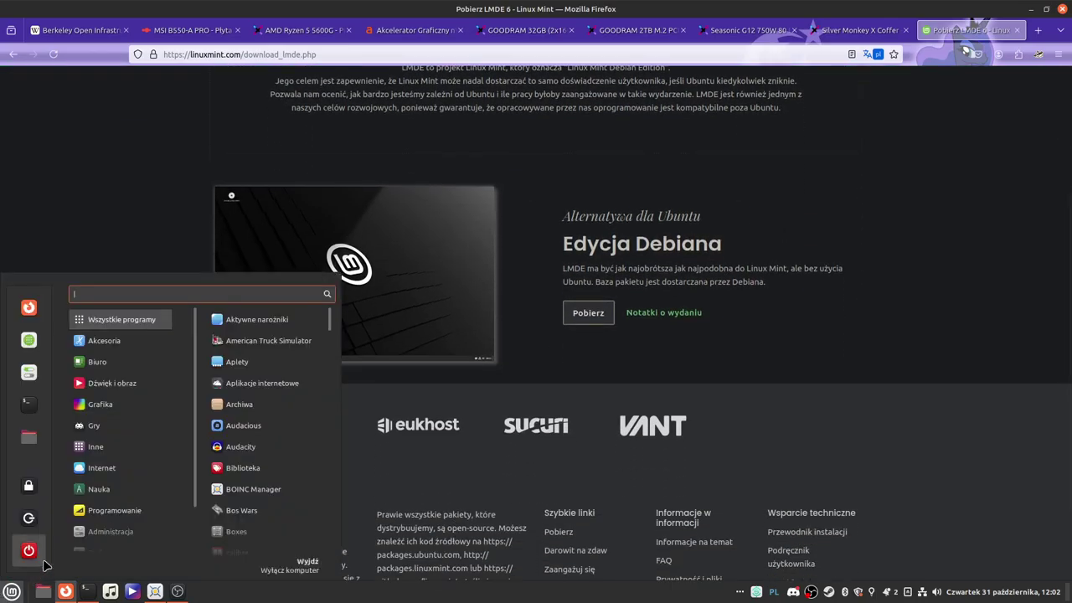
left_click(1036, 12)
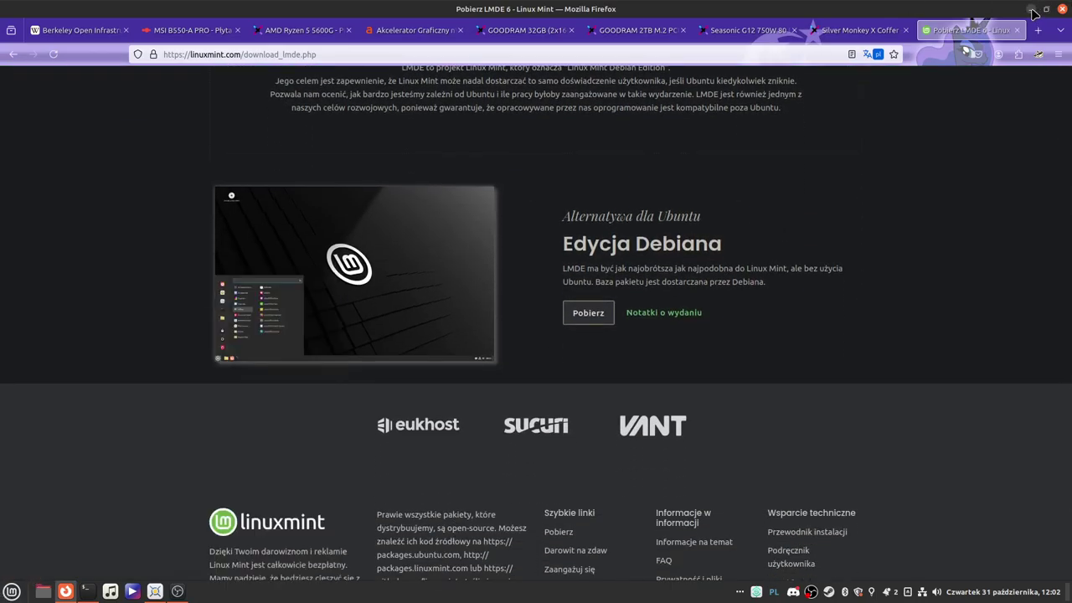
left_click(1033, 10)
left_click(12, 591)
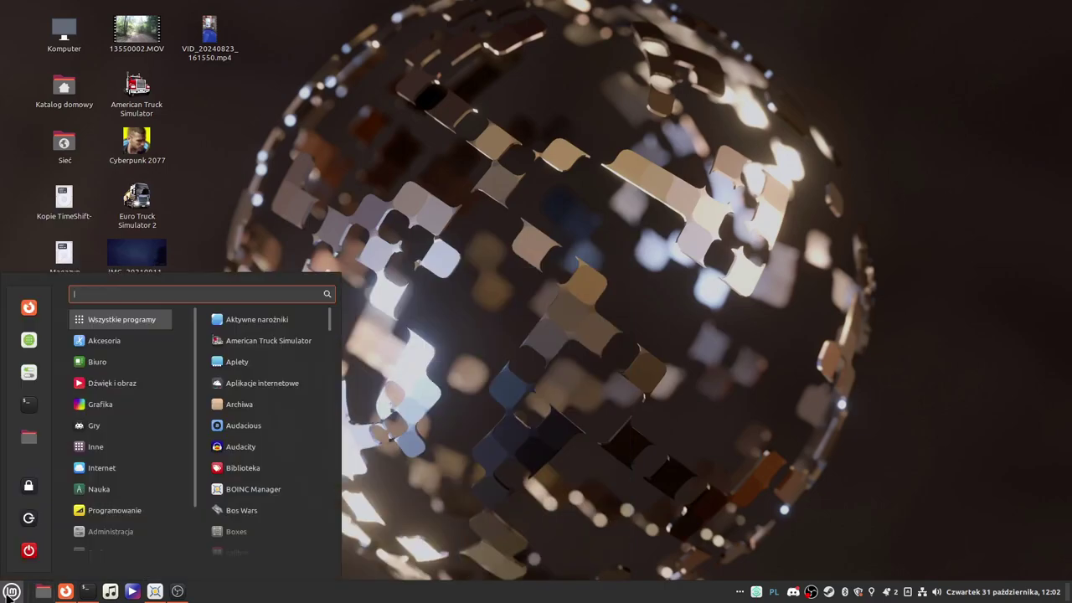
mouse_move(94, 531)
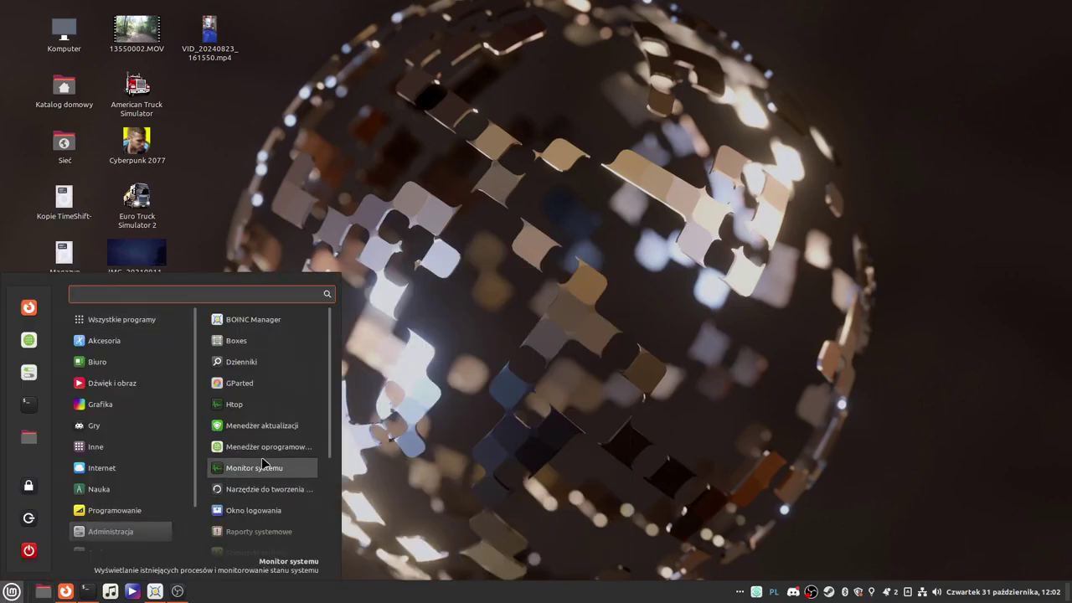
left_click(282, 410)
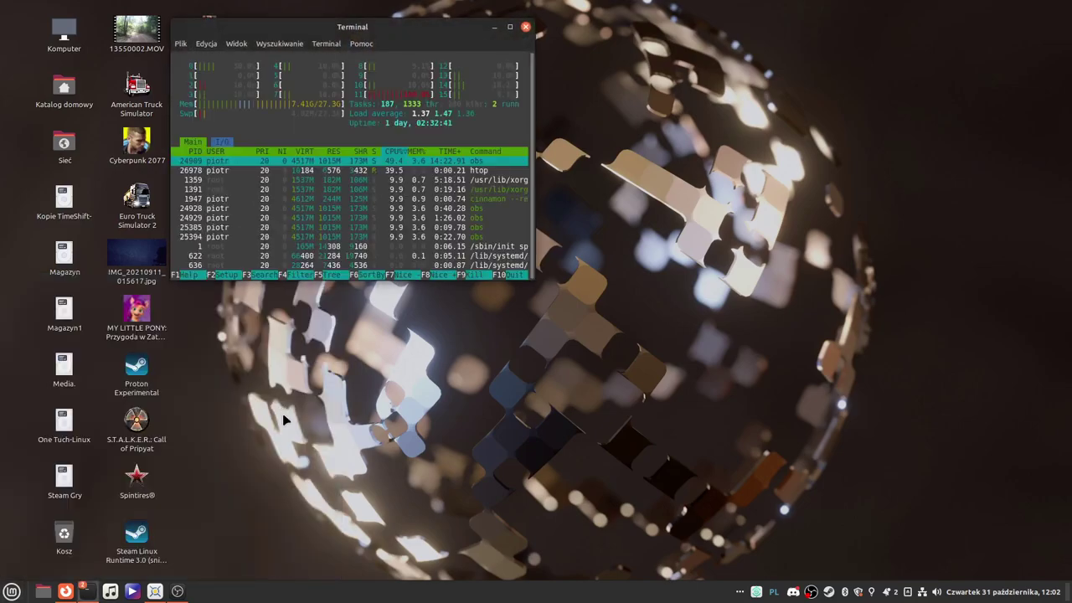
left_click_drag(435, 41, 929, 34)
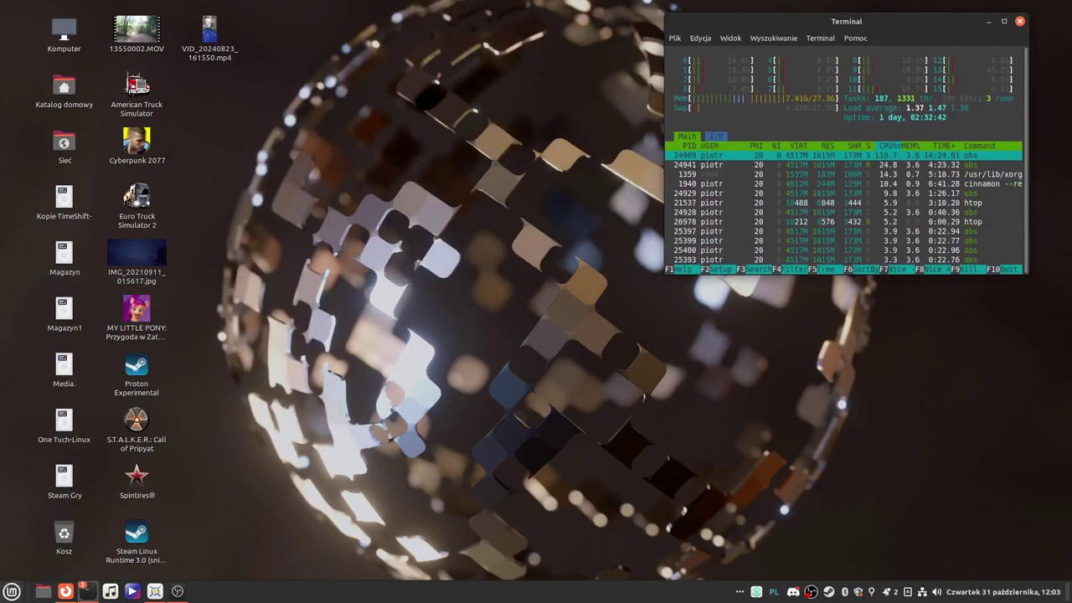
- Open Informacje o systemie and highlight the operating system name and the 580 in the Radeon RX graphics card entry
left_click(6, 593)
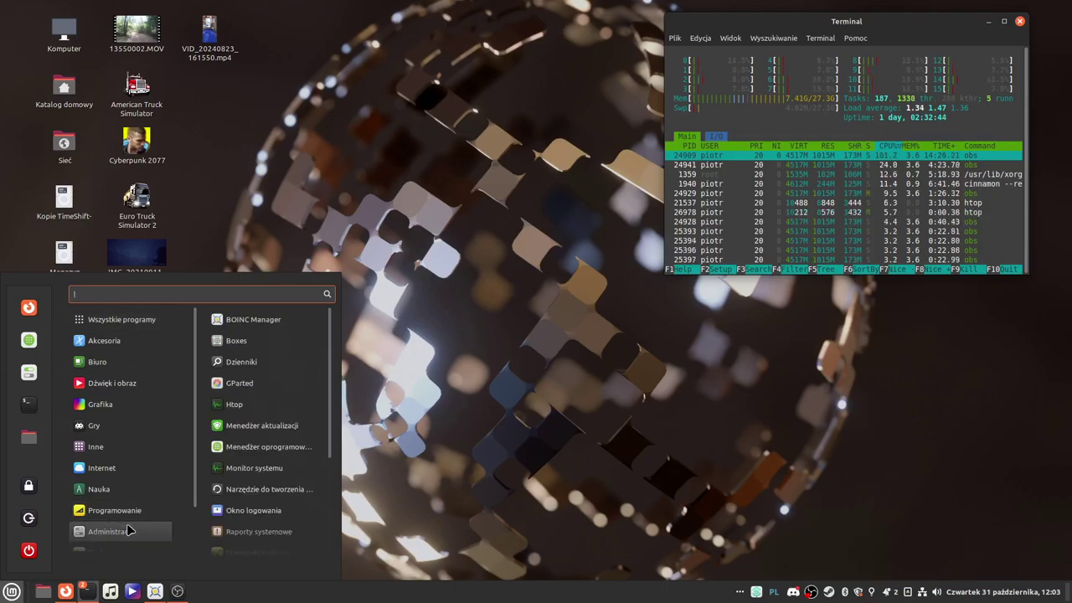
type("i")
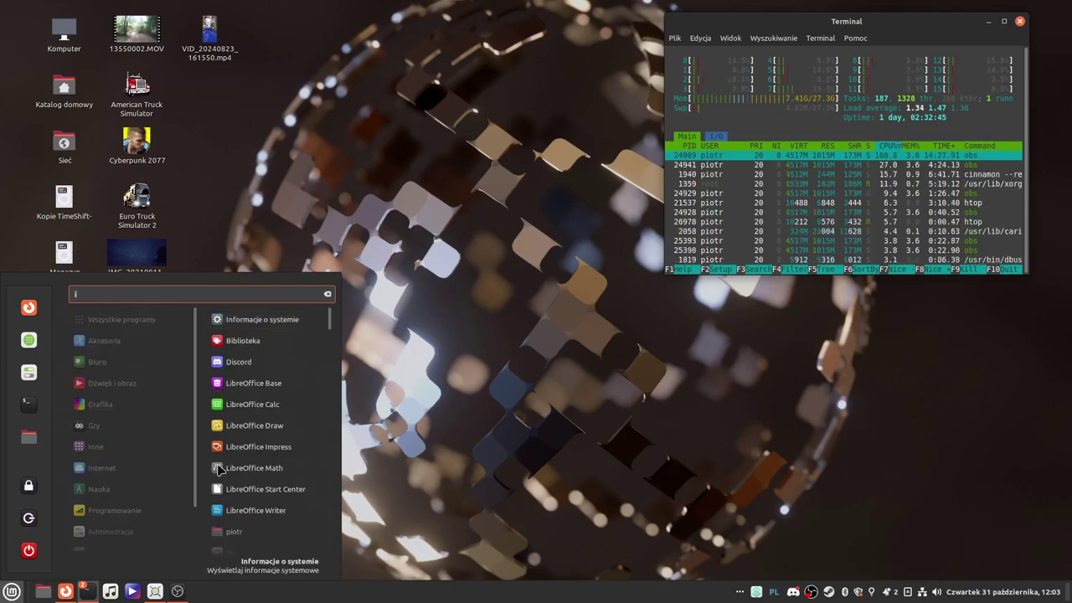
left_click(294, 323)
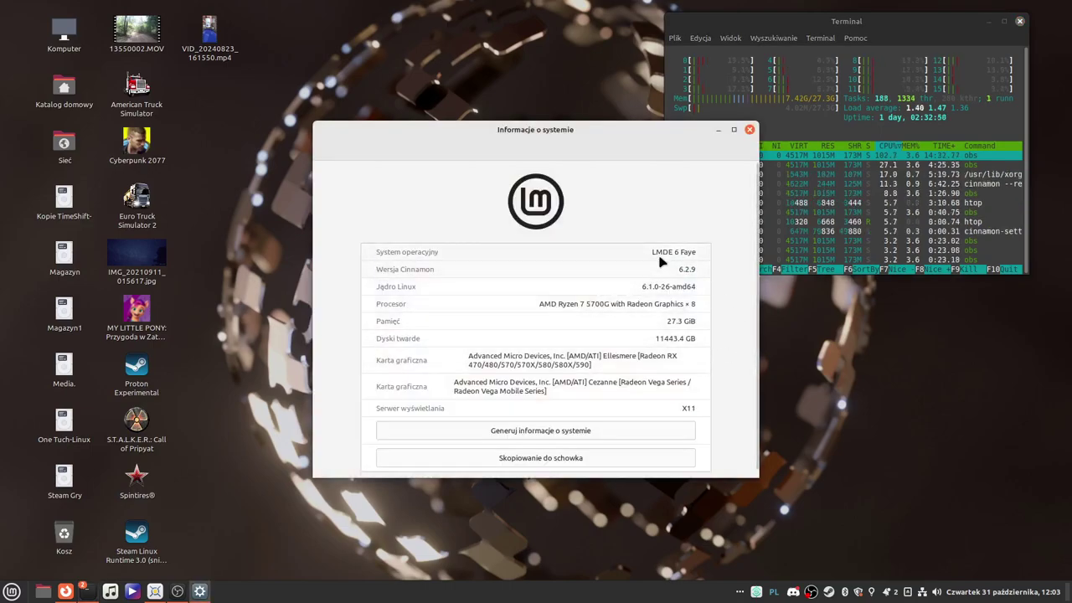
left_click_drag(653, 252, 689, 250)
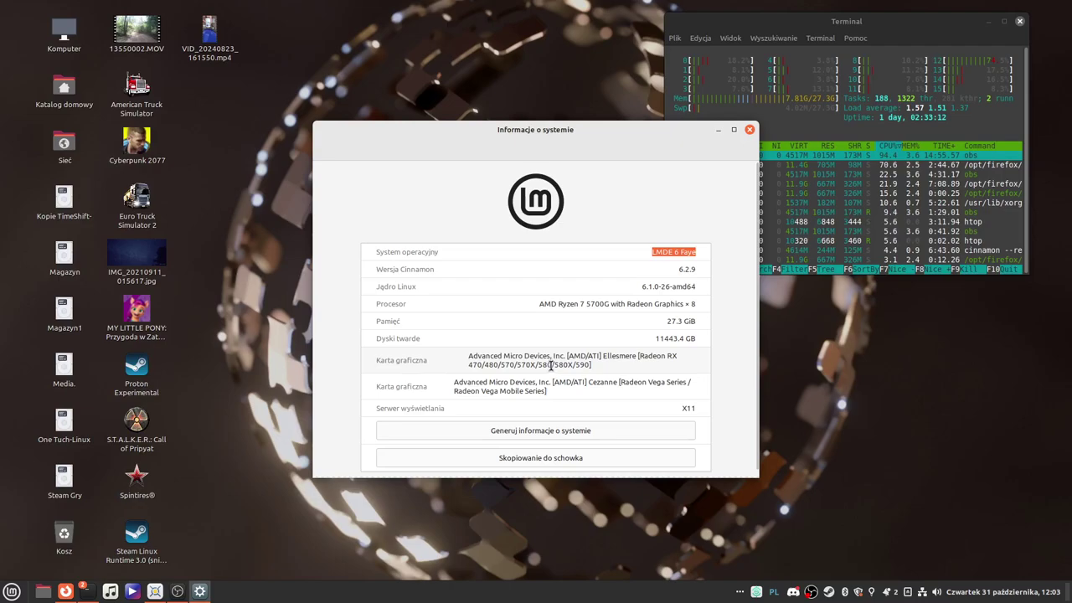
left_click_drag(553, 366, 537, 366)
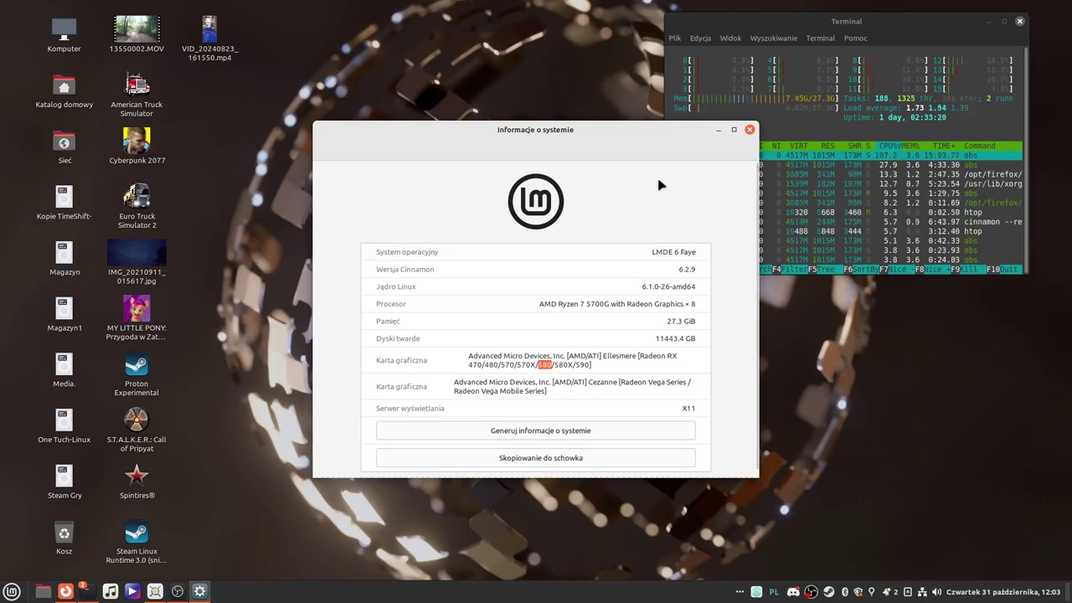
- Switch to the Charity Engine Desktop manager, change it to the simplified view, and shift its window slightly inward over the desktop icons
left_click(155, 591)
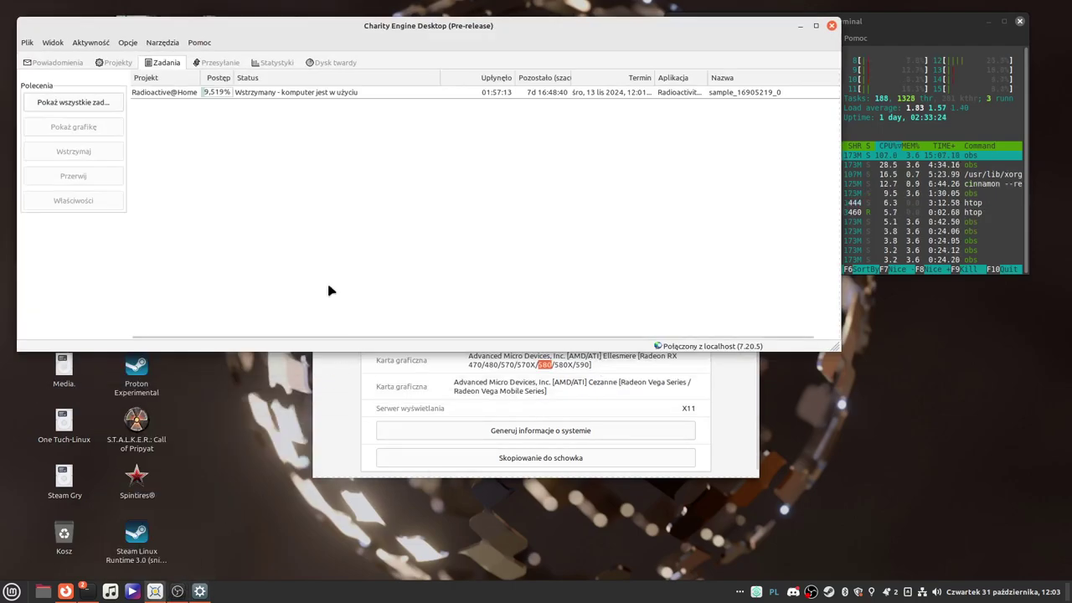
left_click(105, 42)
mouse_move(52, 42)
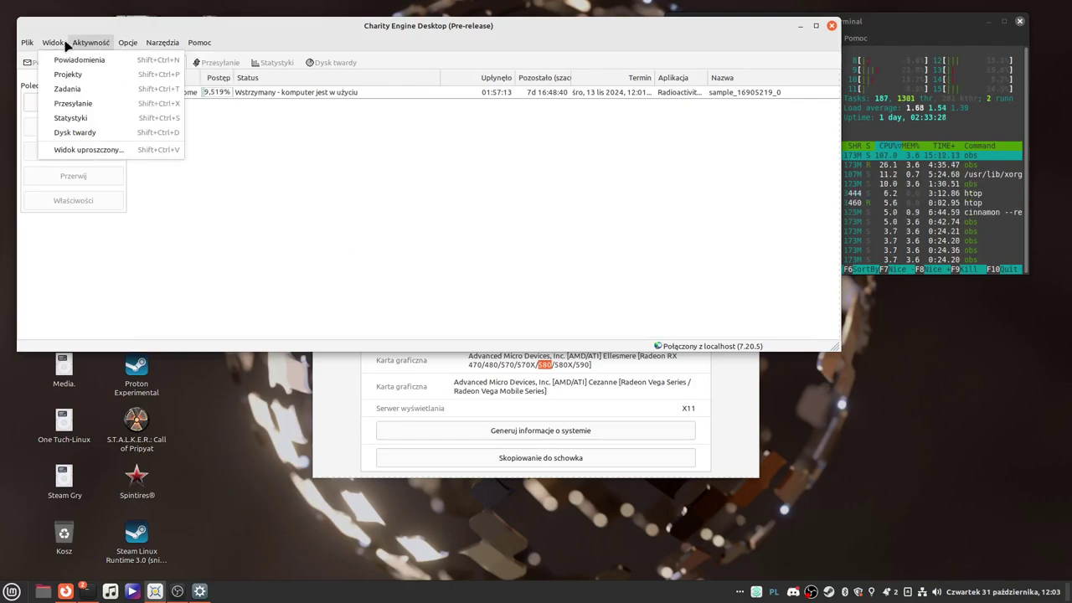
left_click(73, 149)
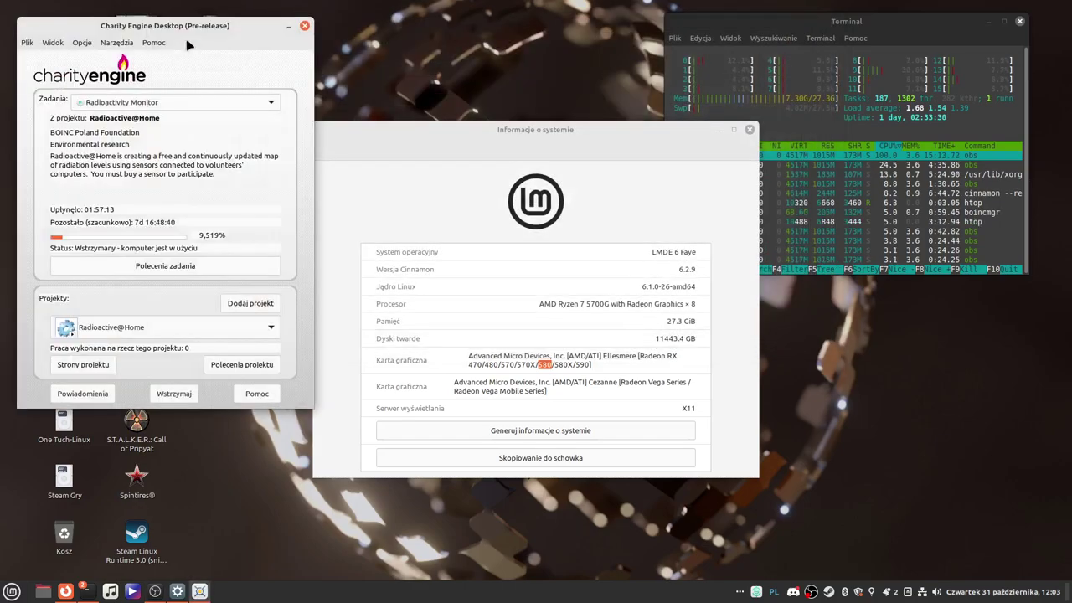
left_click_drag(256, 35, 365, 42)
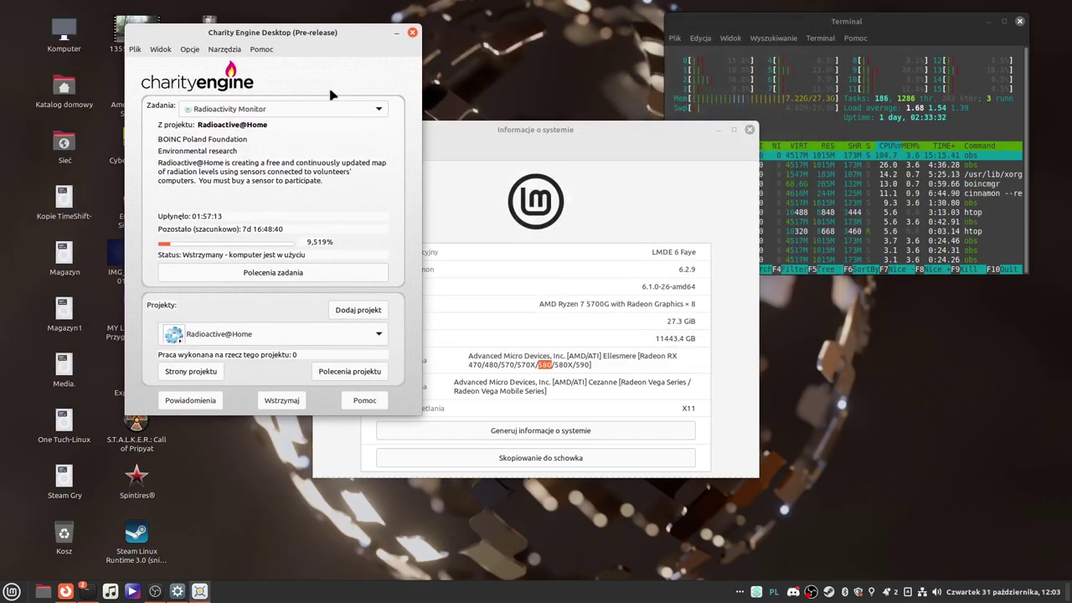
- Apply the Domyślna skin to the manager and look through its list of attached projects
left_click(161, 49)
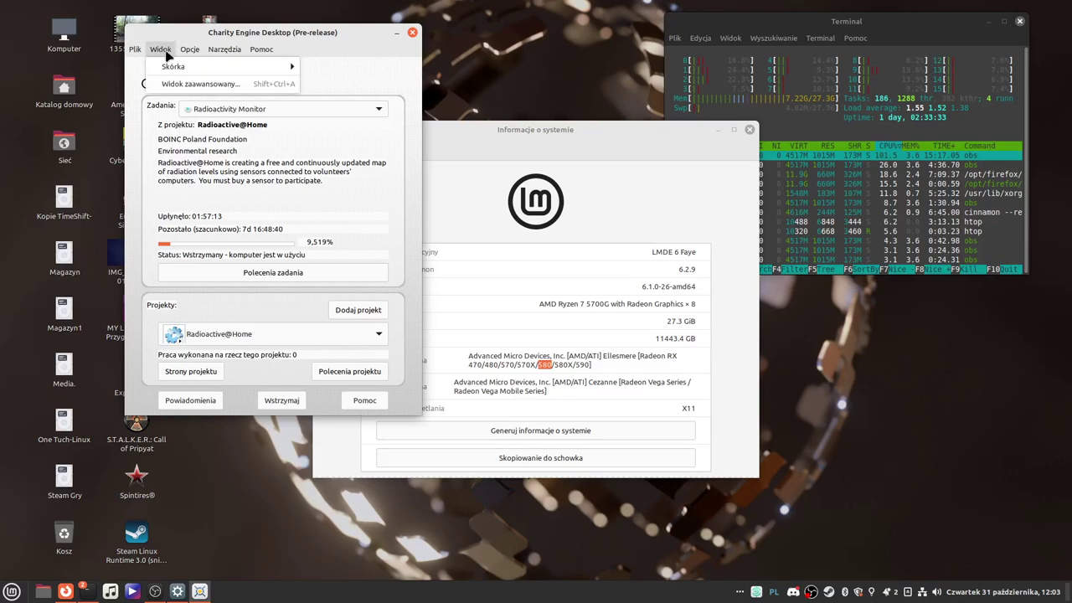
mouse_move(208, 67)
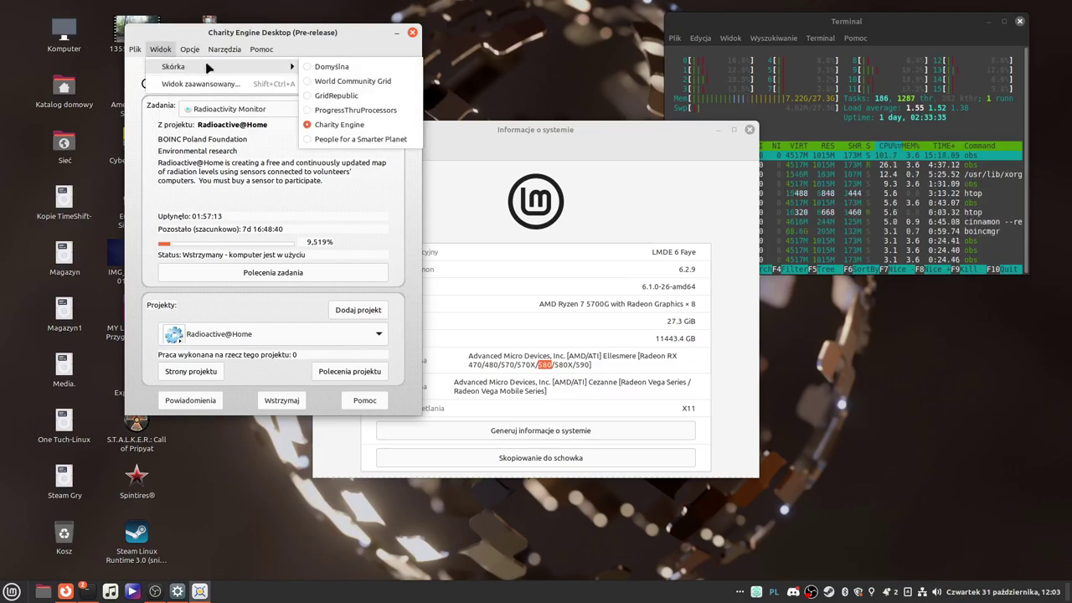
left_click(345, 69)
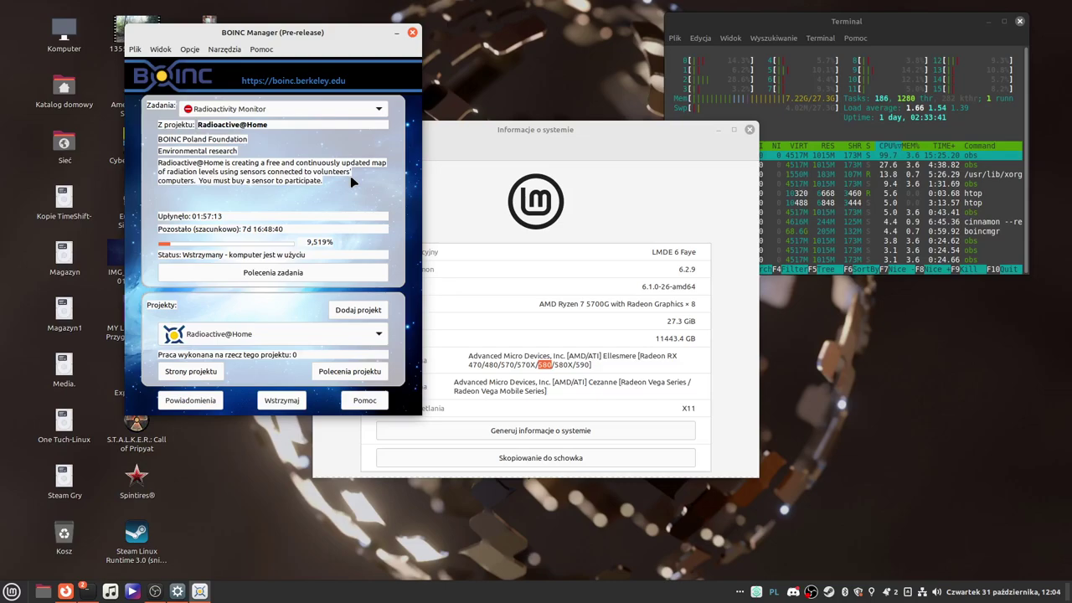
left_click(375, 339)
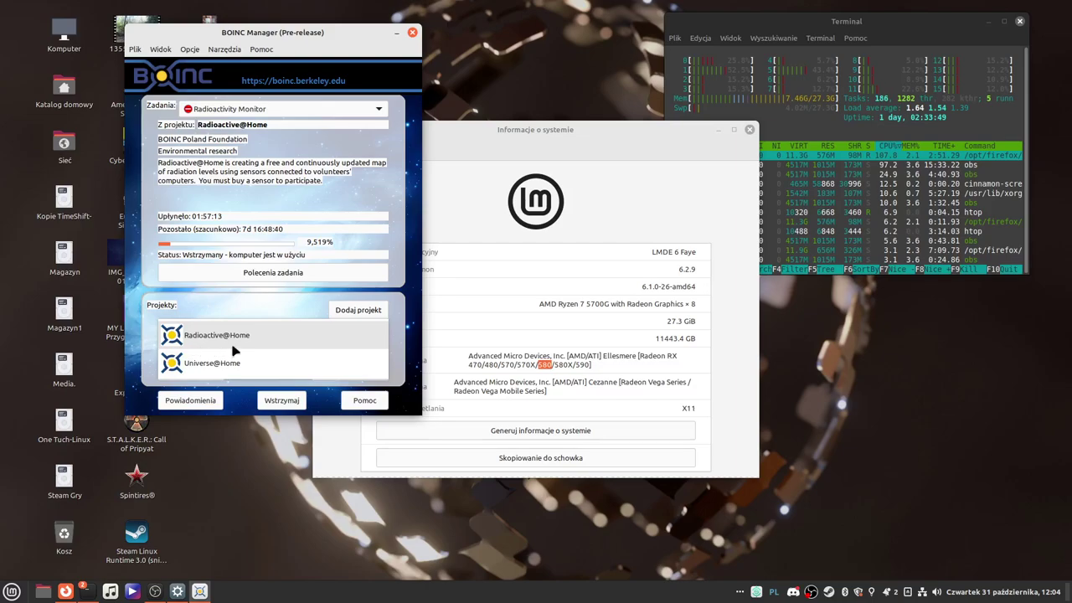
left_click(409, 315)
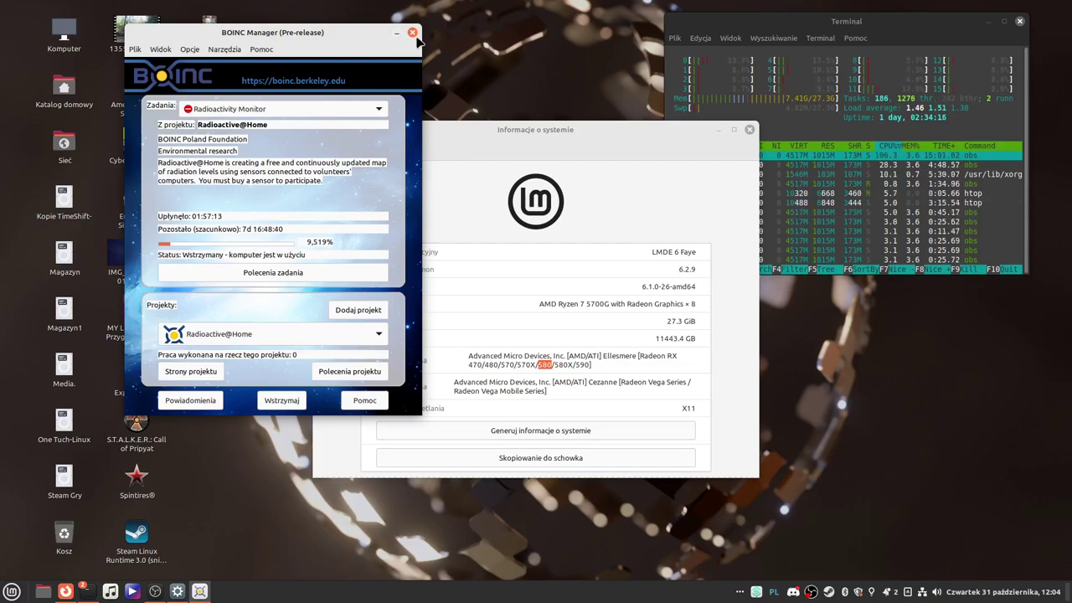
- Hide the BOINC Manager window and move the Informacje o systemie window clear of the Htop terminal
left_click(476, 137)
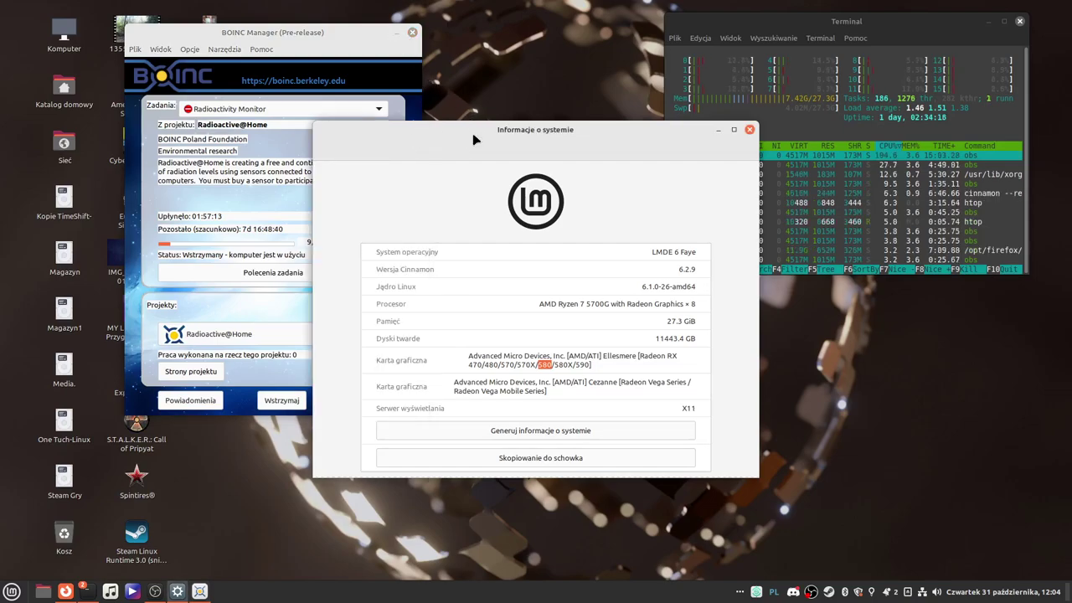
left_click(412, 32)
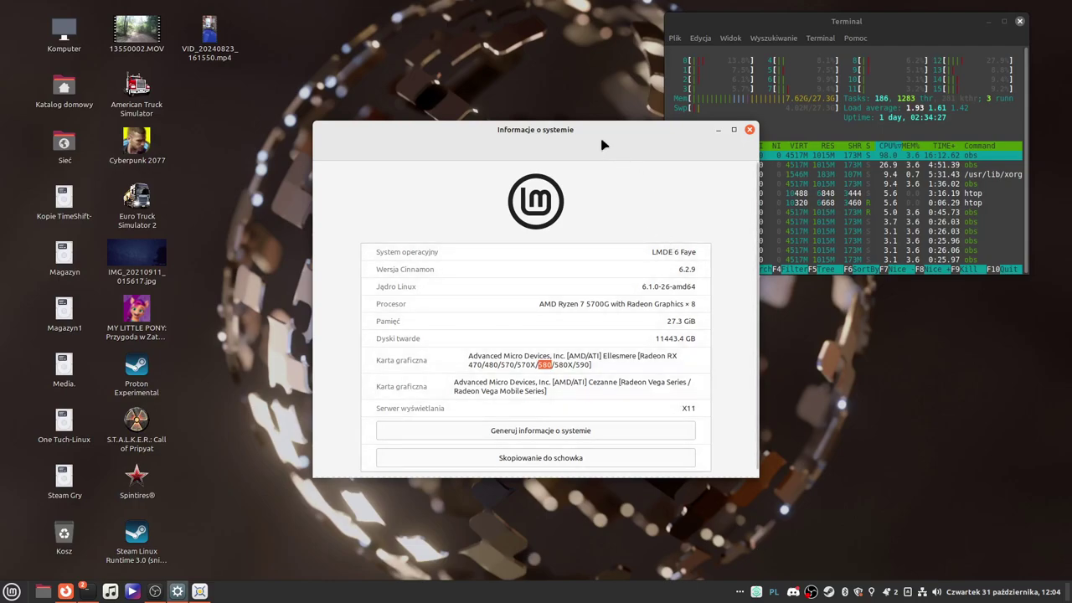
left_click_drag(597, 139, 476, 122)
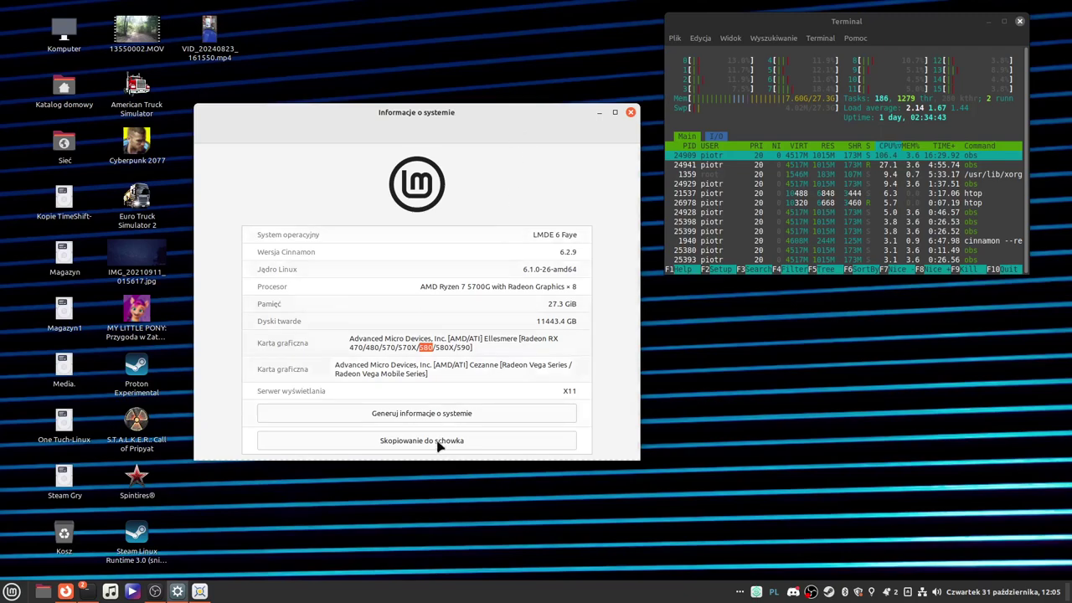
- Bring BOINC Manager back to check the progress and status of the Radioactivity Monitor task, and hide it again
mouse_move(161, 595)
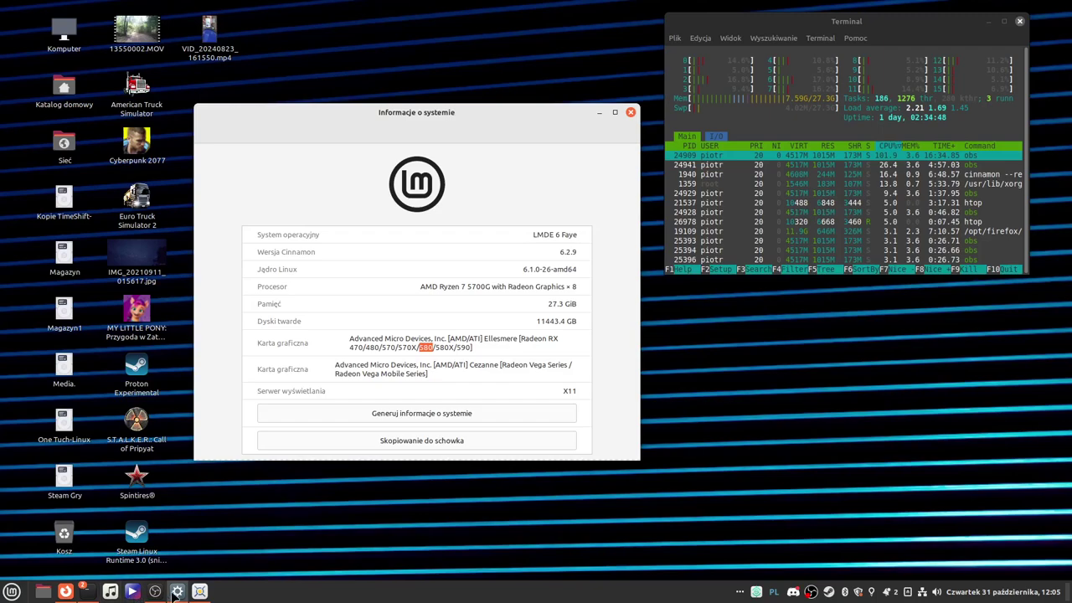
left_click(110, 591)
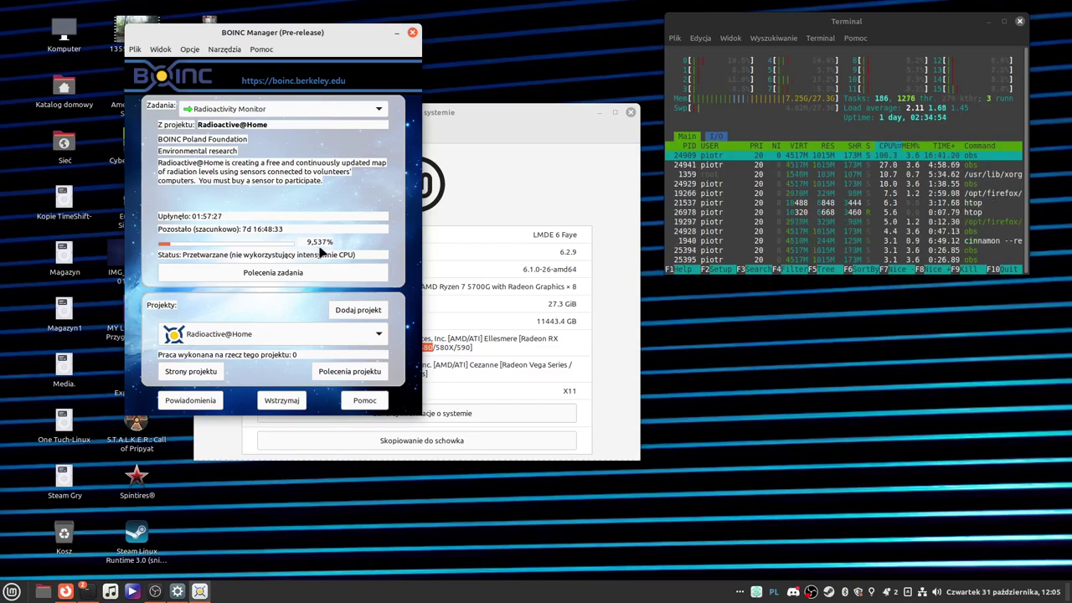
left_click(412, 32)
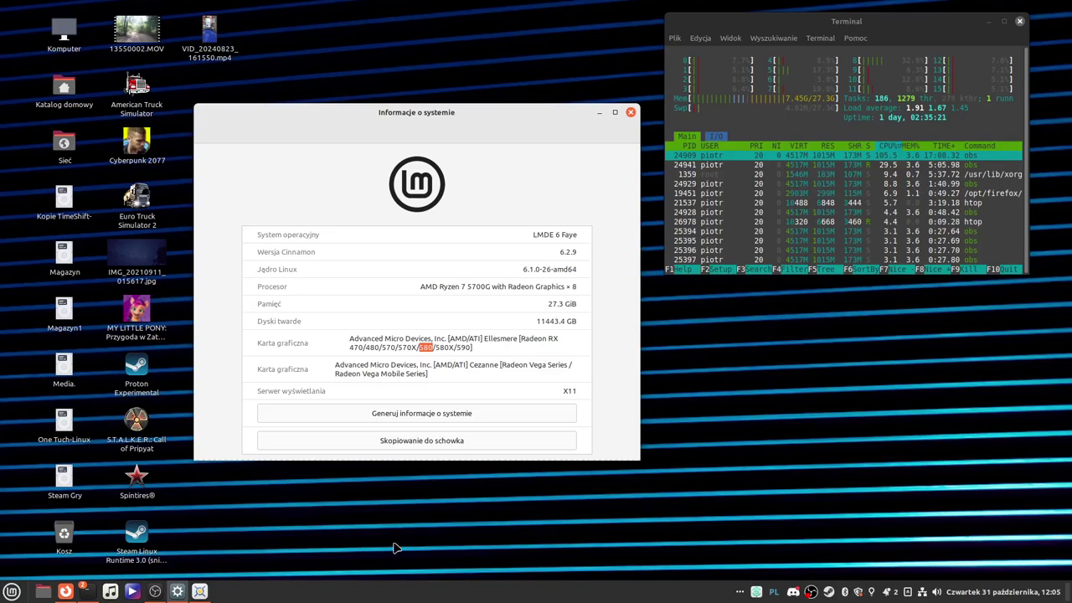
- Restore the BOINC Manager window and close the Informacje o systemie window
mouse_move(155, 591)
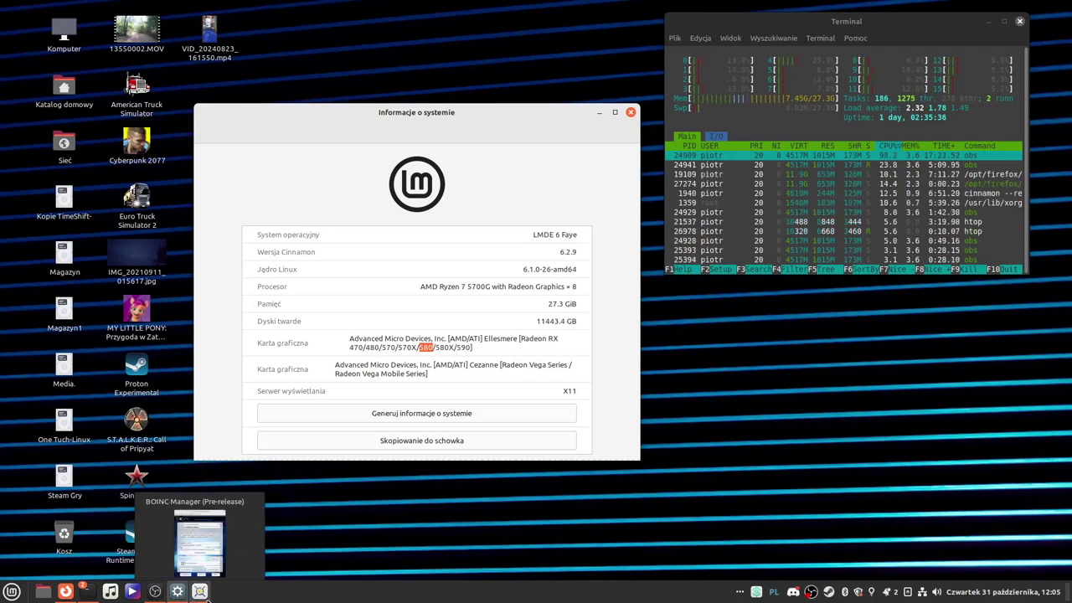
left_click(199, 591)
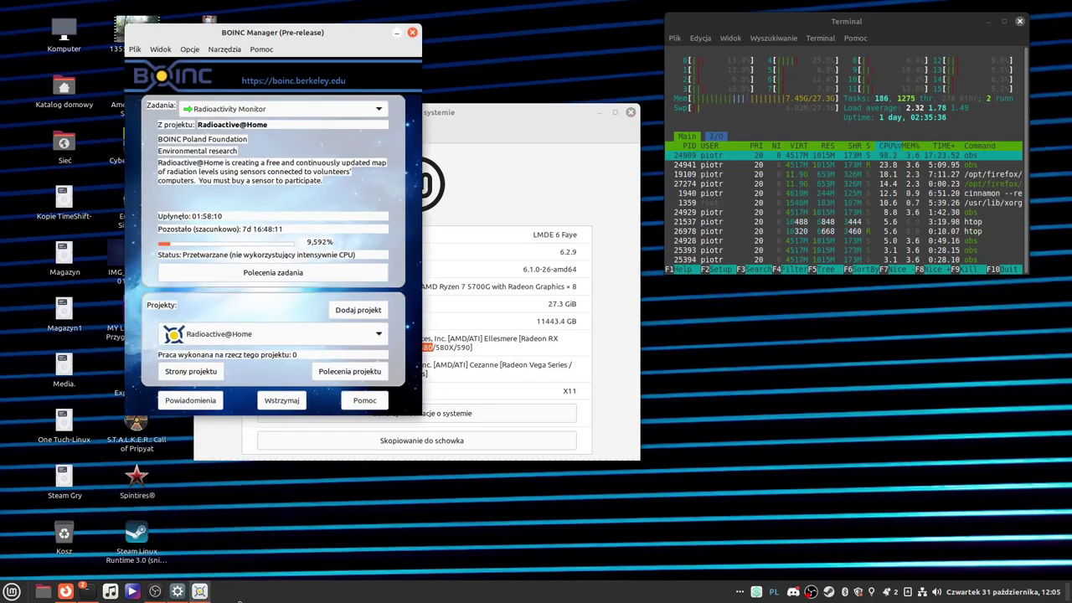
left_click(631, 111)
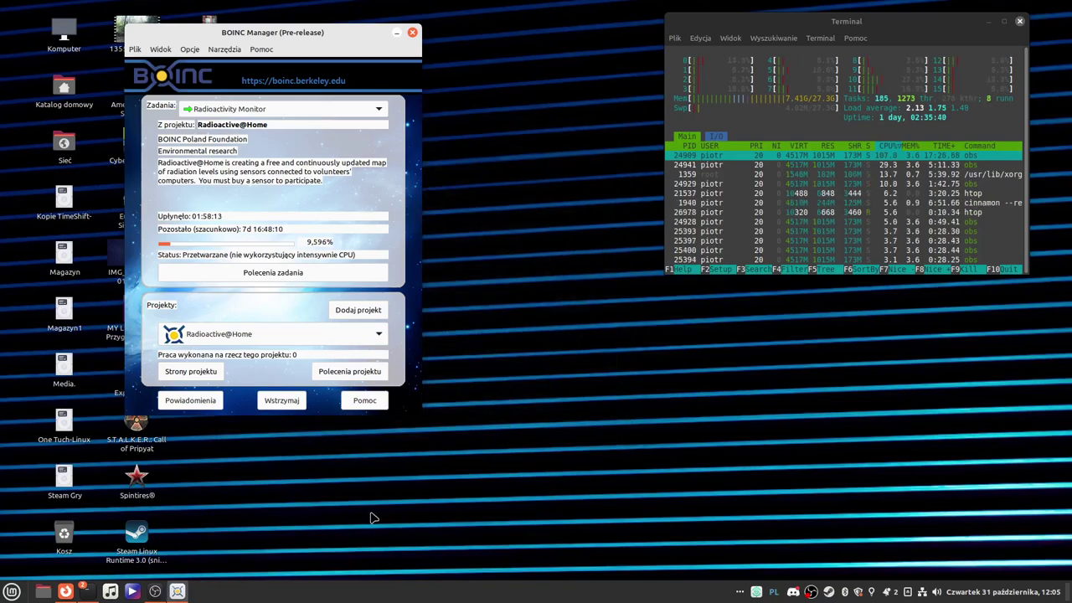
mouse_move(132, 593)
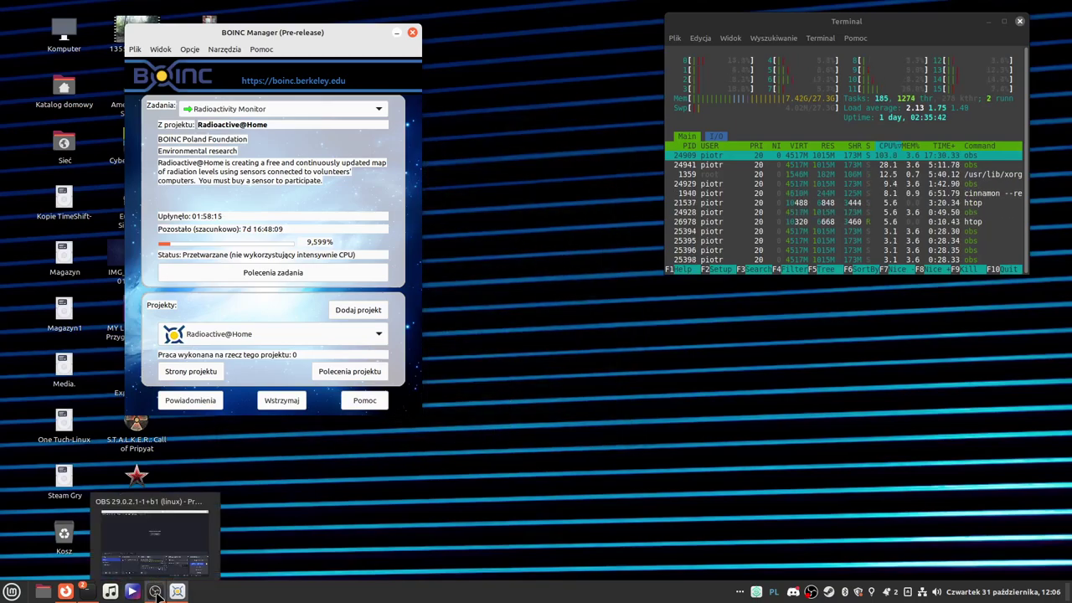